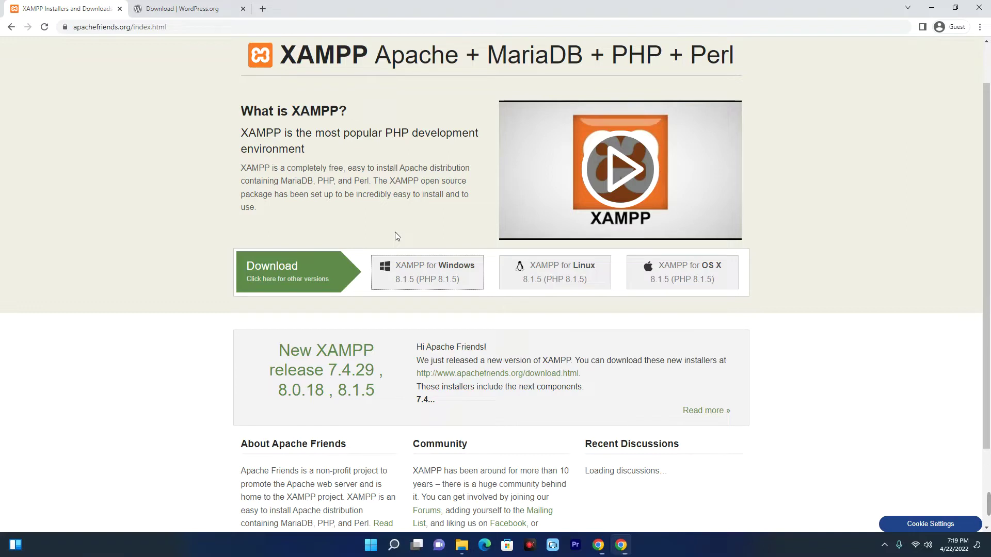
Step: Download the XAMPP installer for Windows
scroll(425, 247, "down", 1)
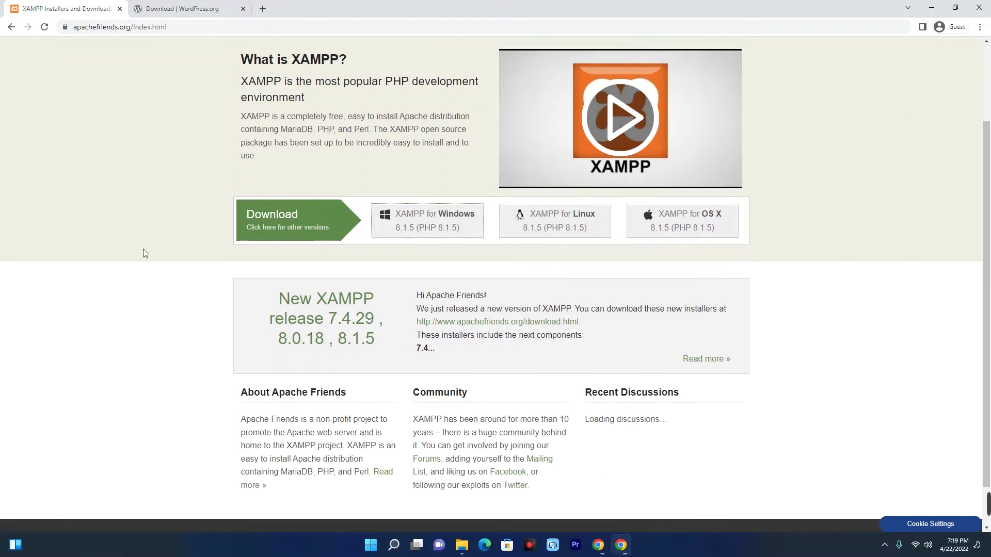
left_click_drag(358, 195, 773, 253)
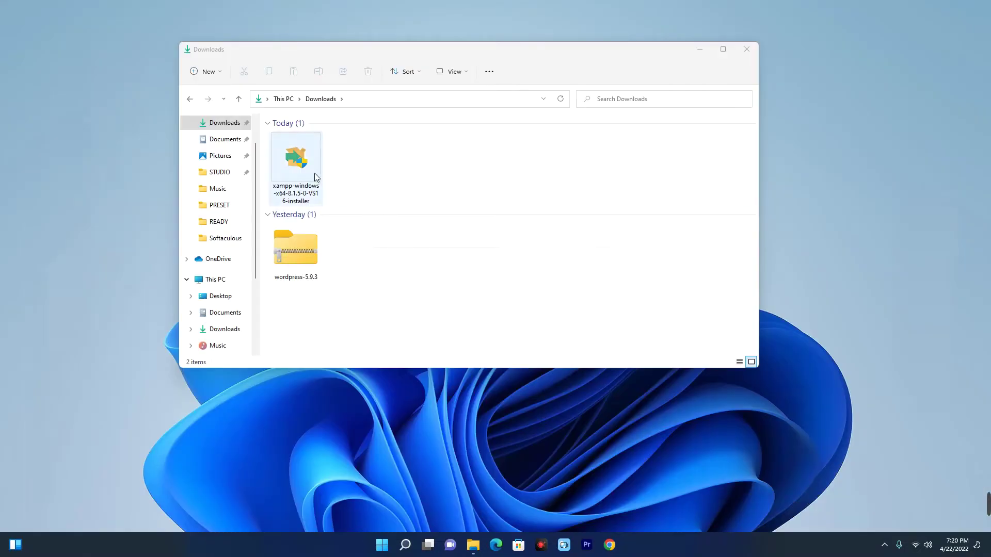
left_click(296, 172)
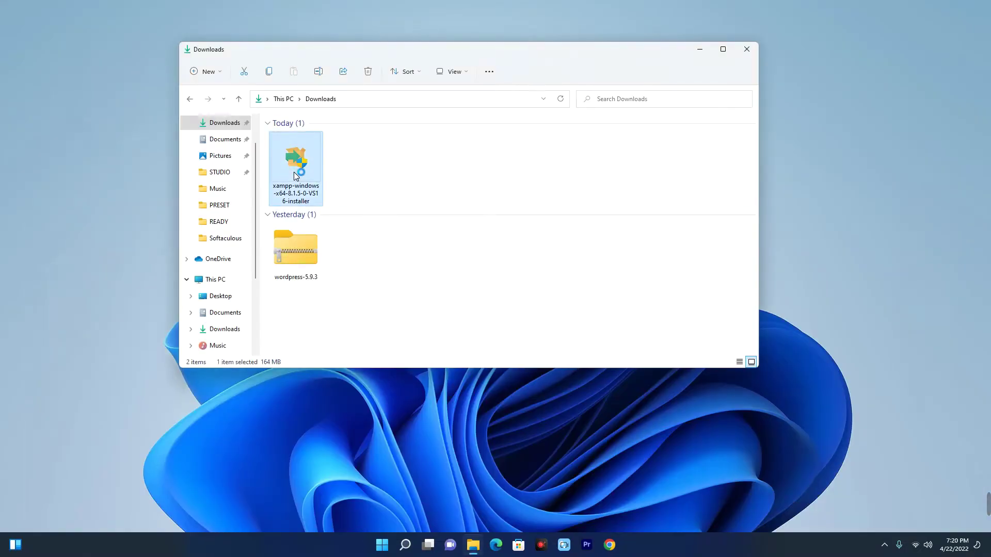
Step: Launch the XAMPP installer and continue past the welcome page with all components kept
double_click(294, 171)
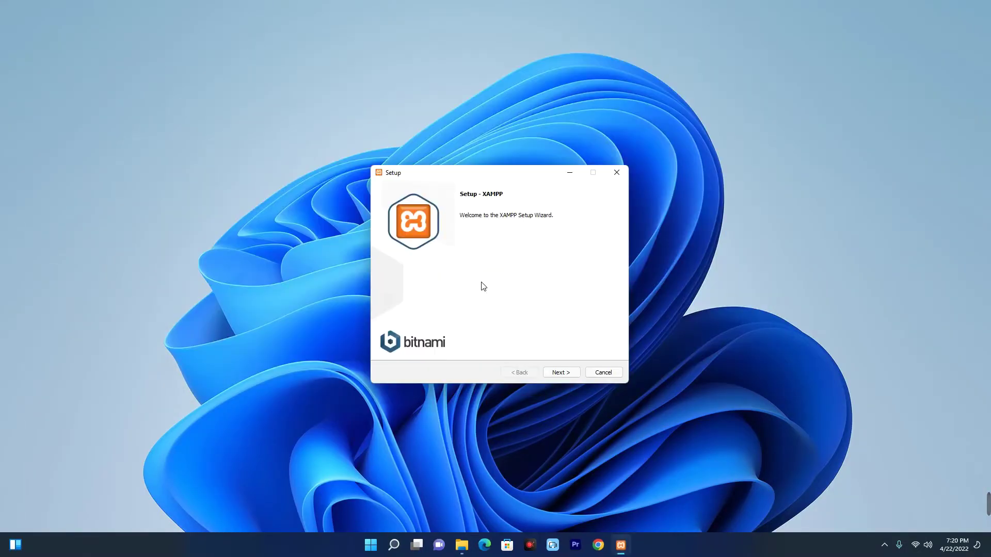
left_click(557, 374)
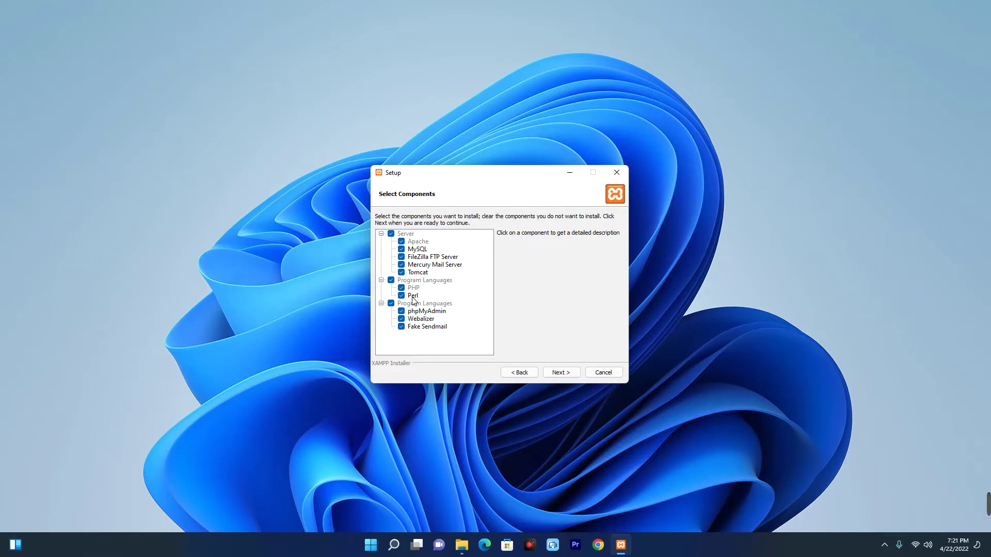
left_click(557, 373)
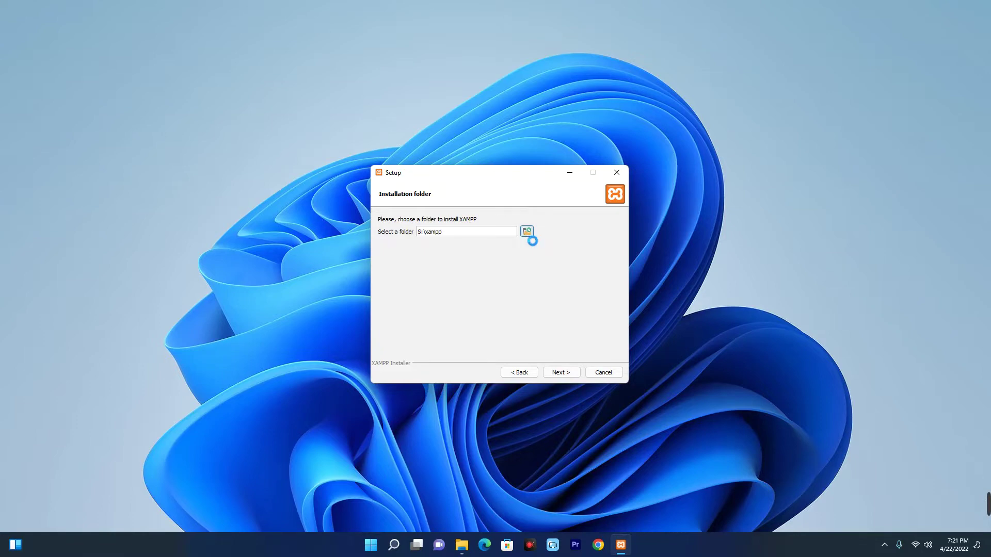
Step: Create a folder named Xampp on Windows 11 (D:) and select D:\Xampp as the install location
double_click(643, 355)
right_click(534, 392)
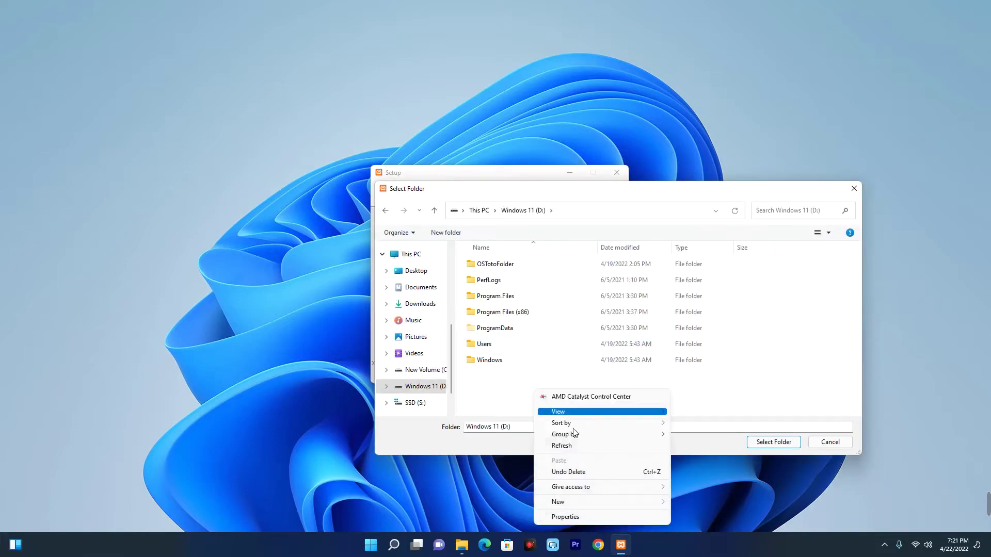
mouse_move(571, 502)
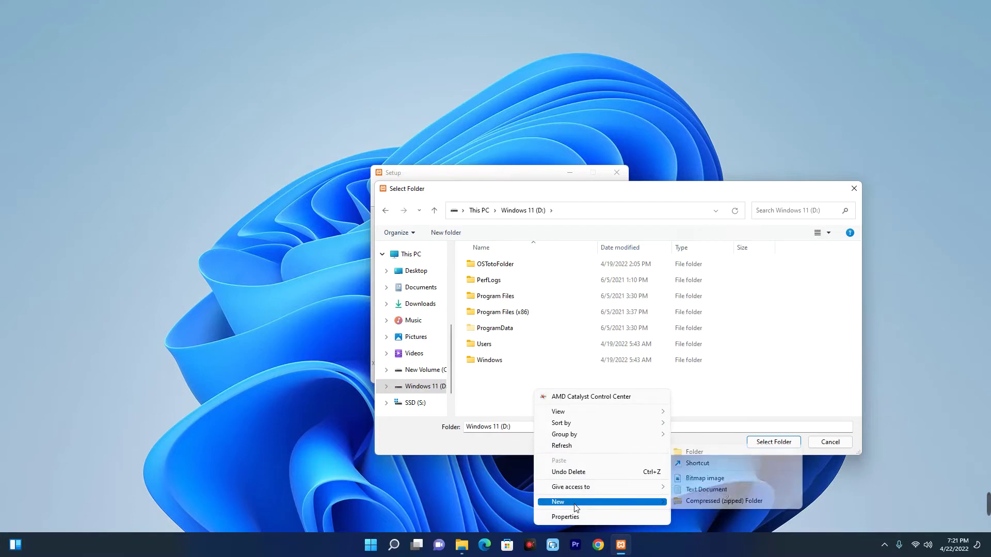
left_click(700, 454)
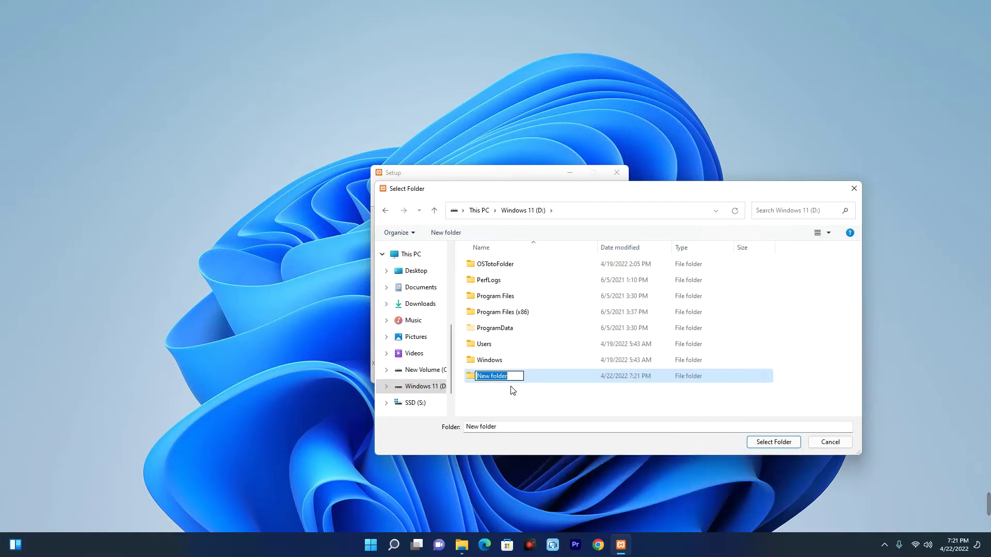
type("Xampp")
left_click(526, 377)
left_click(769, 442)
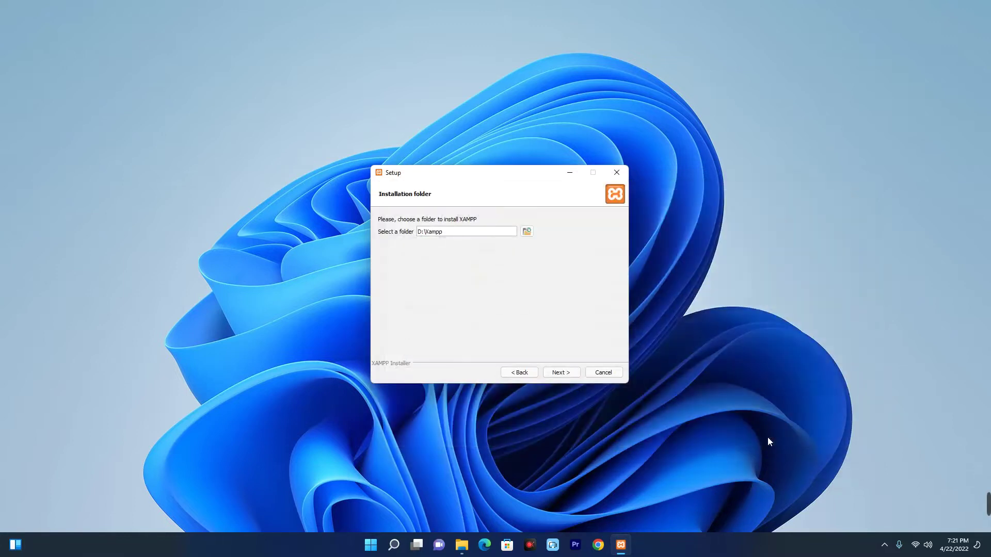
Step: Install to D:\Xampp in English without Bitnami info, allow Apache through the firewall, then finish
left_click(561, 373)
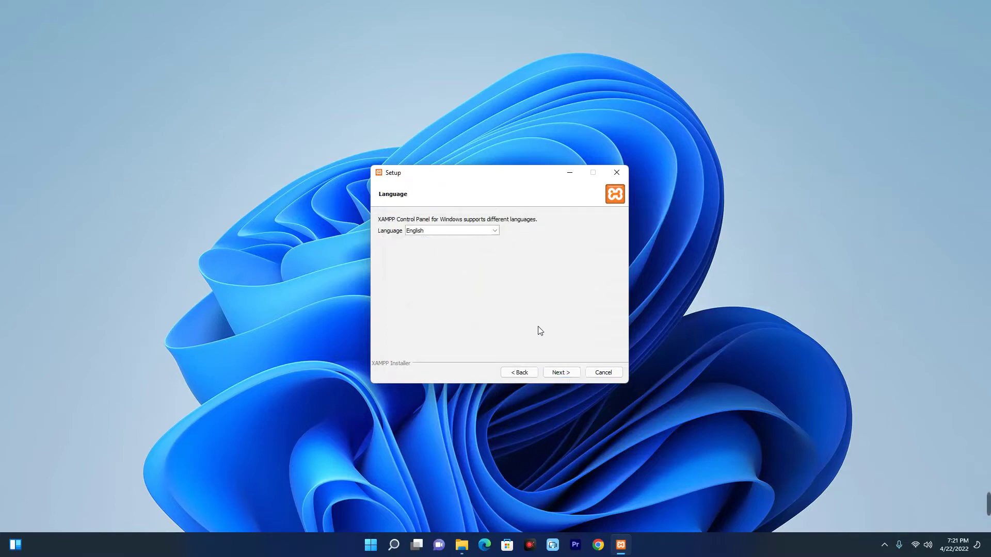
left_click(566, 373)
left_click(564, 266)
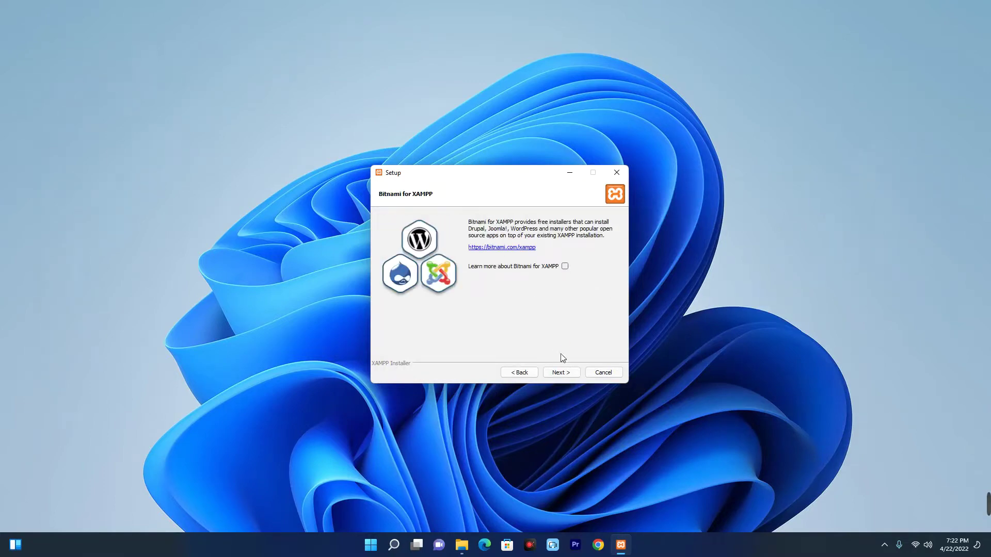
left_click(559, 372)
left_click(557, 372)
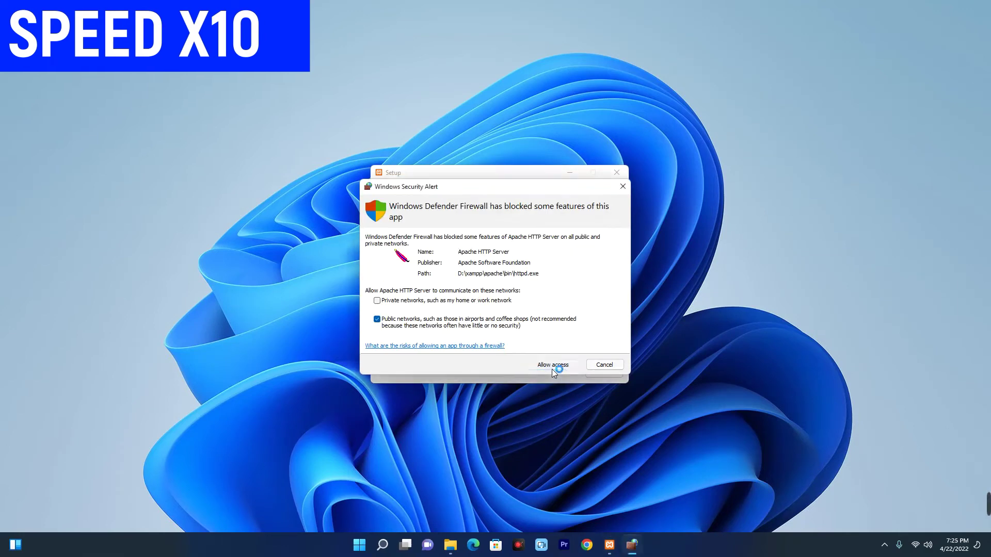
left_click(552, 370)
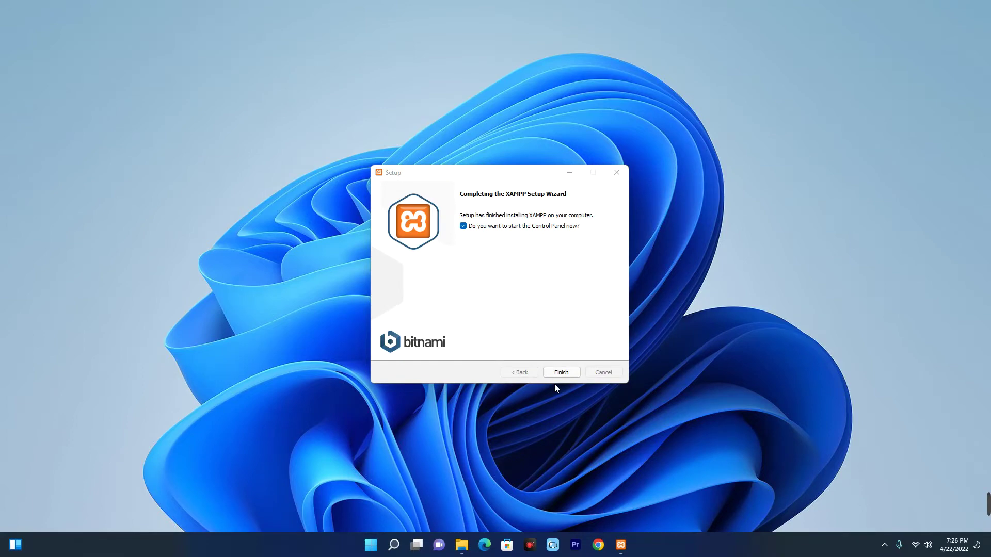
left_click(556, 373)
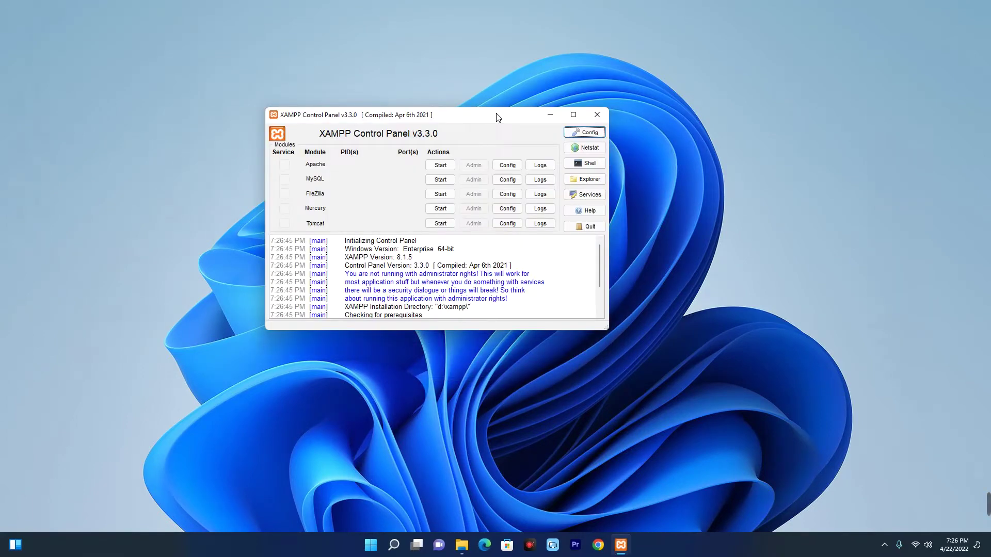
Step: Start Apache and MySQL, allow MySQL through the firewall, and open a new Chrome window
mouse_move(271, 155)
left_mouse_down()
mouse_move(394, 199)
mouse_move(500, 190)
mouse_move(490, 187)
left_mouse_up()
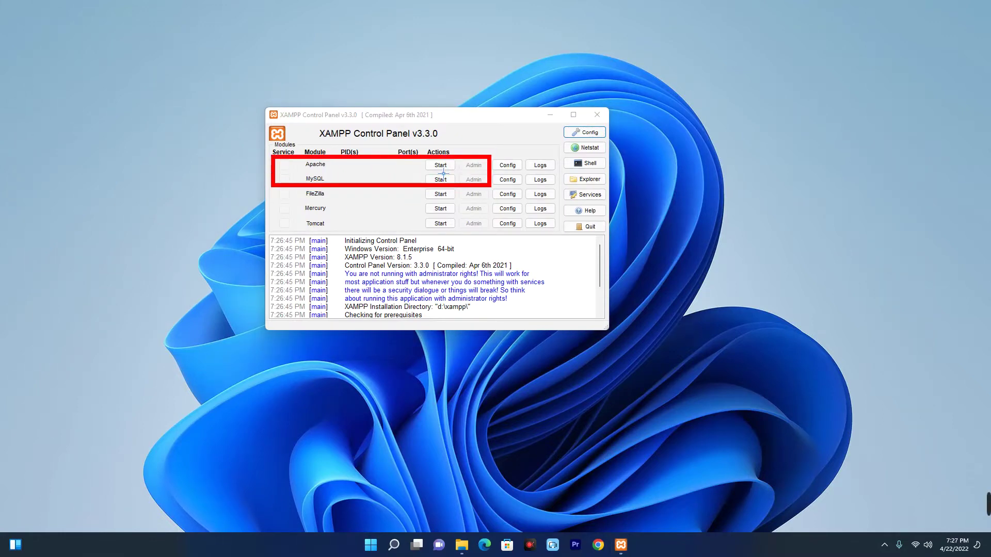
key("Escape")
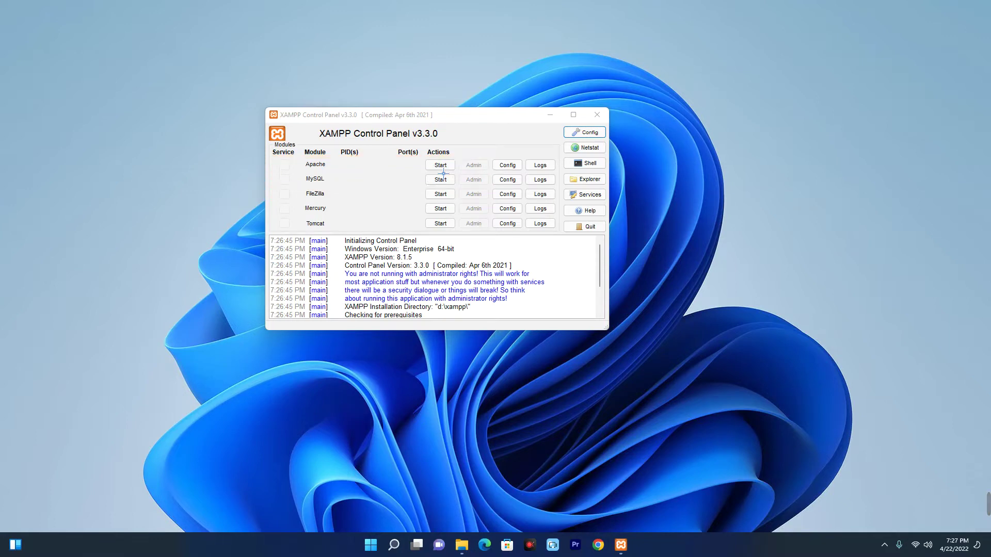
left_click(438, 166)
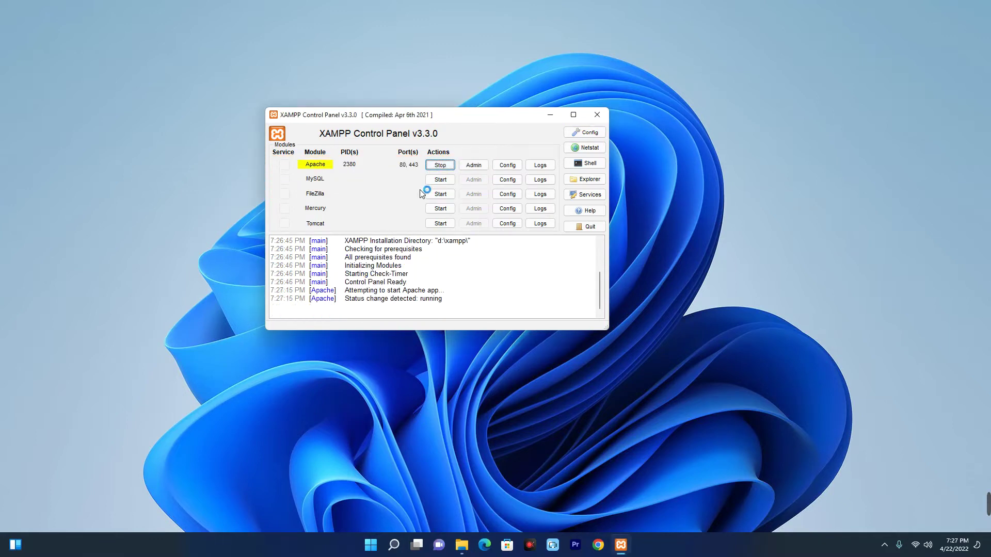
left_click(440, 180)
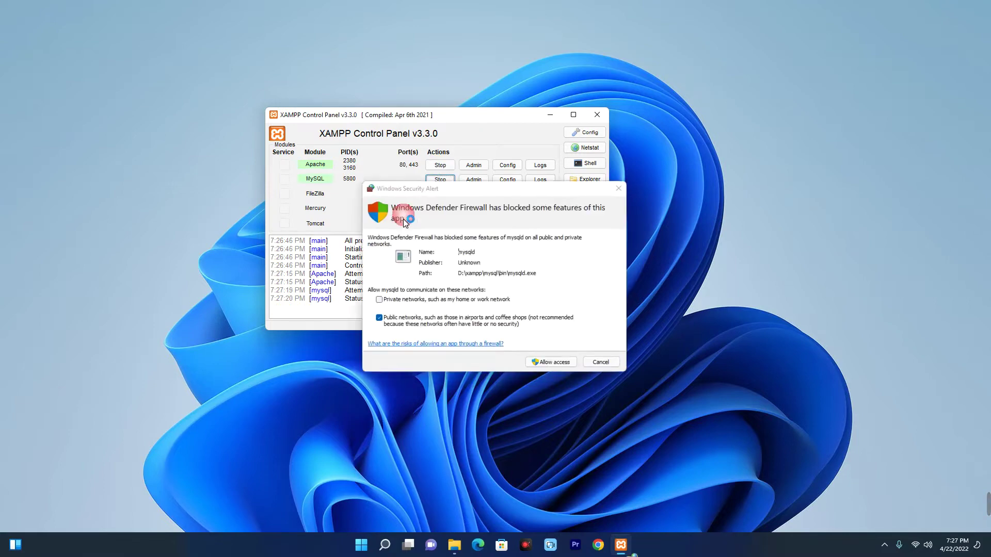
left_click(549, 365)
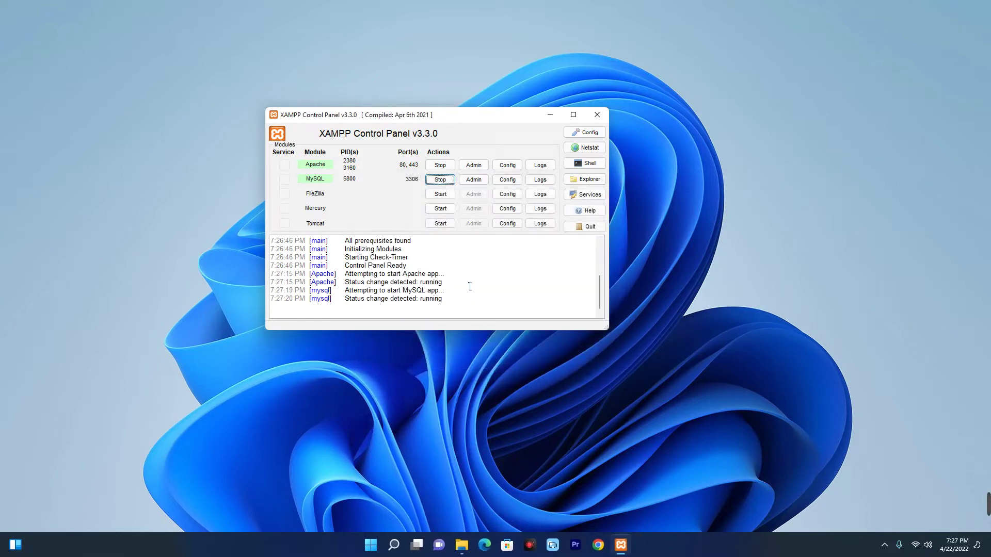
left_click(597, 544)
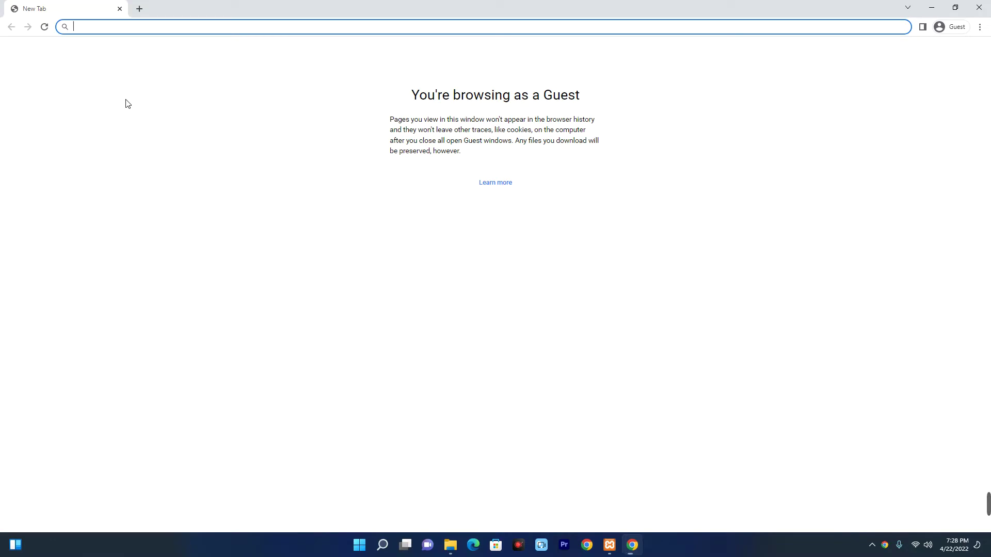
type("ht")
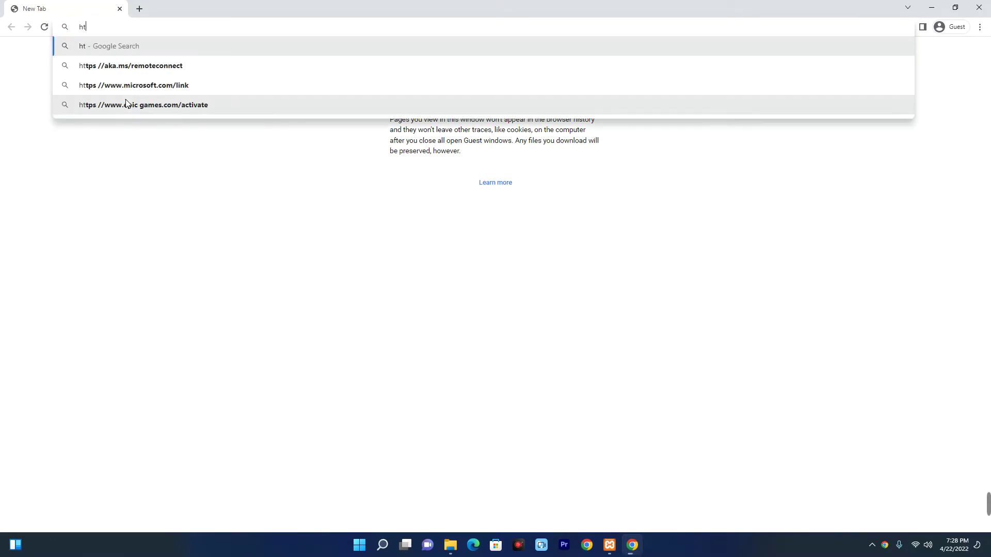
type("tp://:")
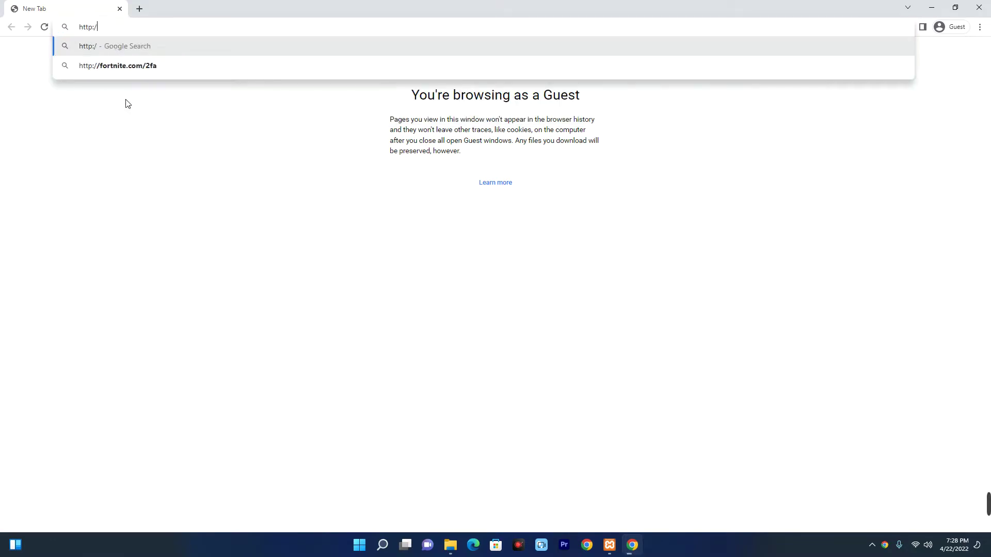
key("BackSpace")
type("lo")
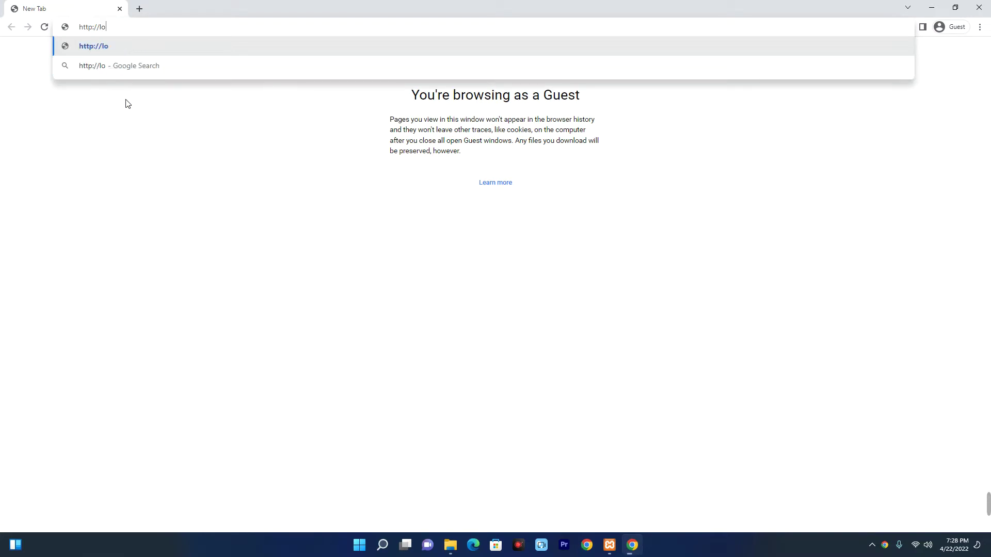
type("calhost/")
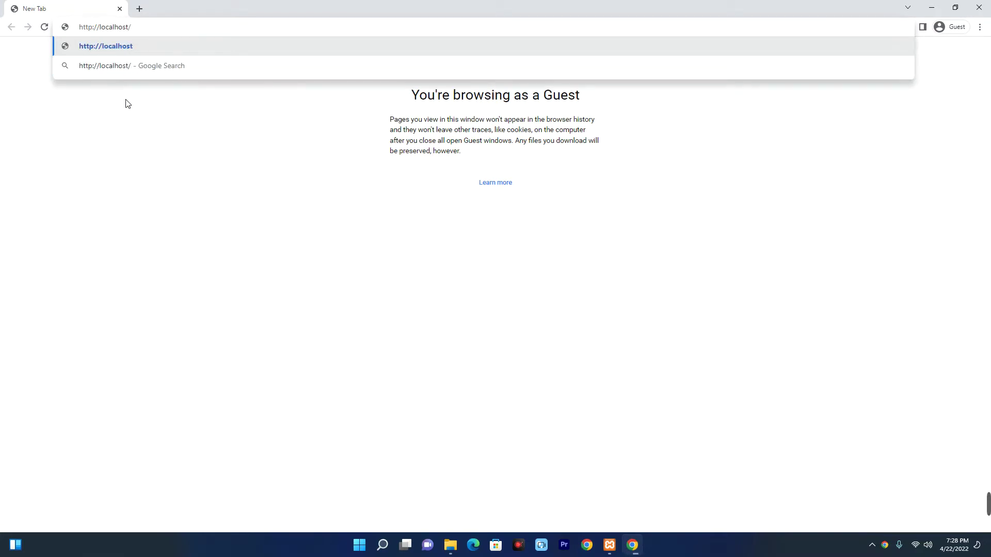
key("Return")
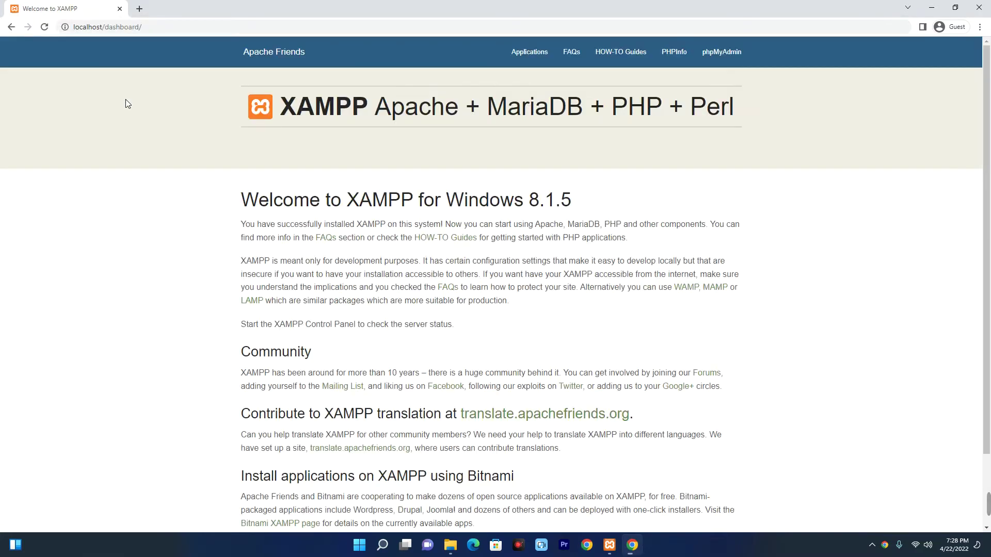
scroll(194, 198, "down", 1)
scroll(196, 202, "up", 1)
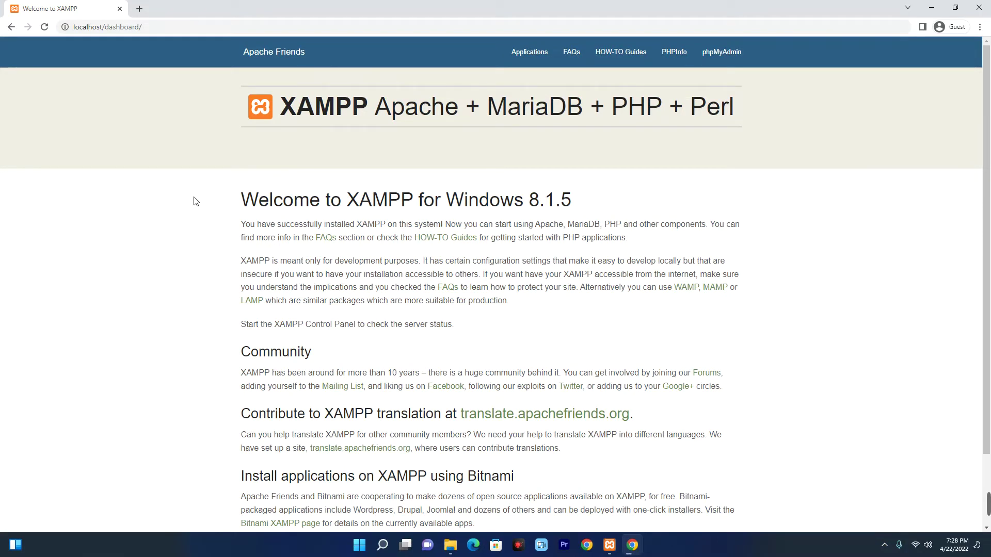
Step: Switch to the WordPress.org download page tab and scroll through it
left_click(258, 133)
key("ctrl+Tab")
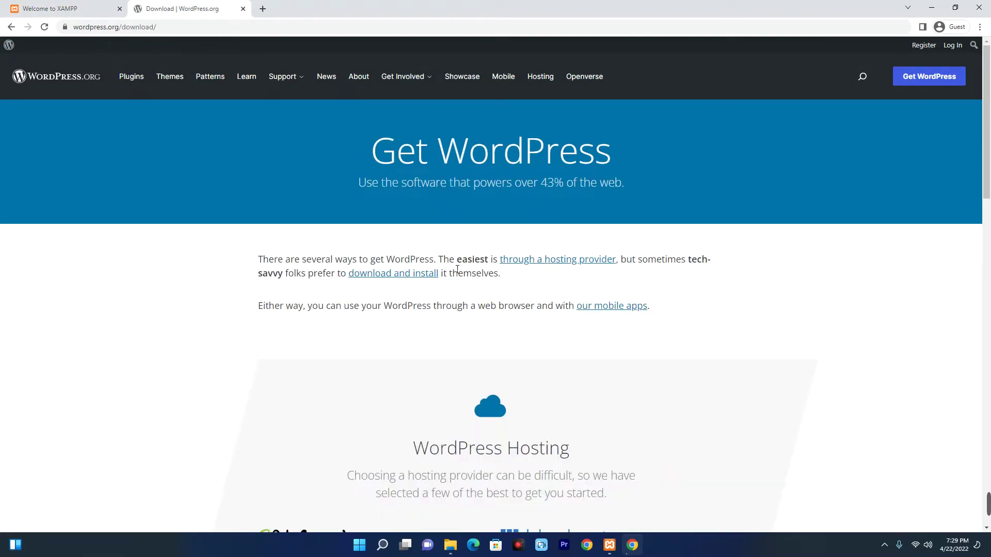
scroll(457, 269, "down", 10)
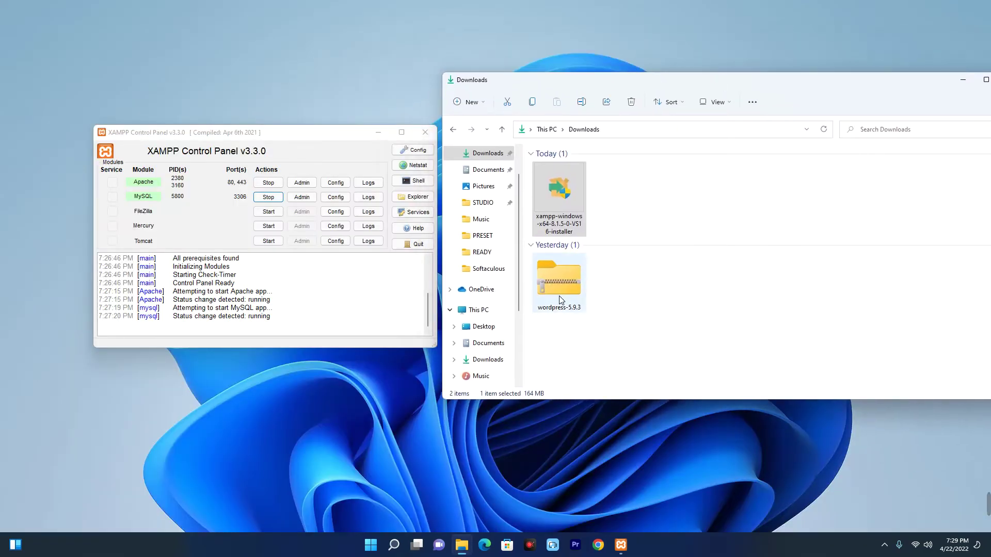
Step: Browse from Downloads to the D:\Xampp\htdocs folder
left_click(560, 299)
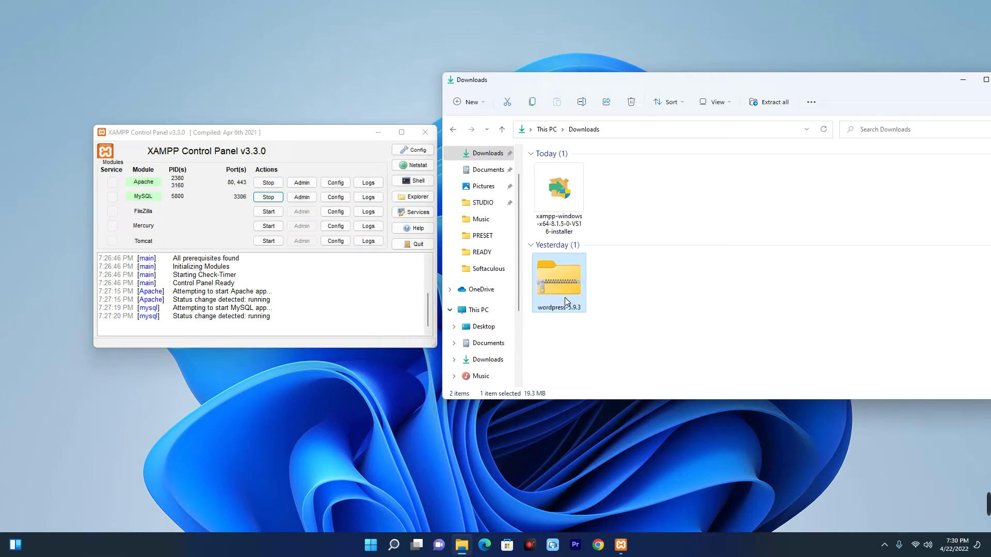
left_click(492, 314)
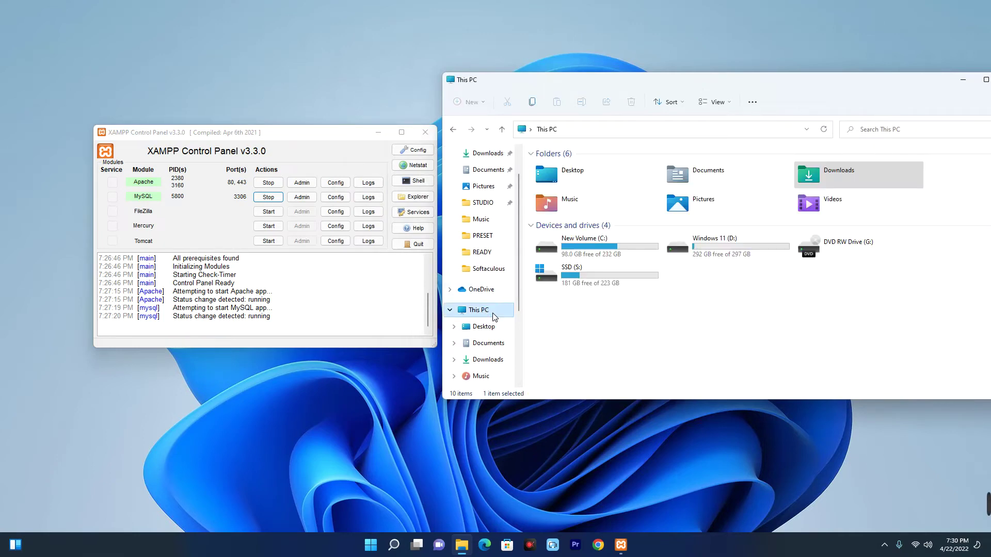
double_click(731, 252)
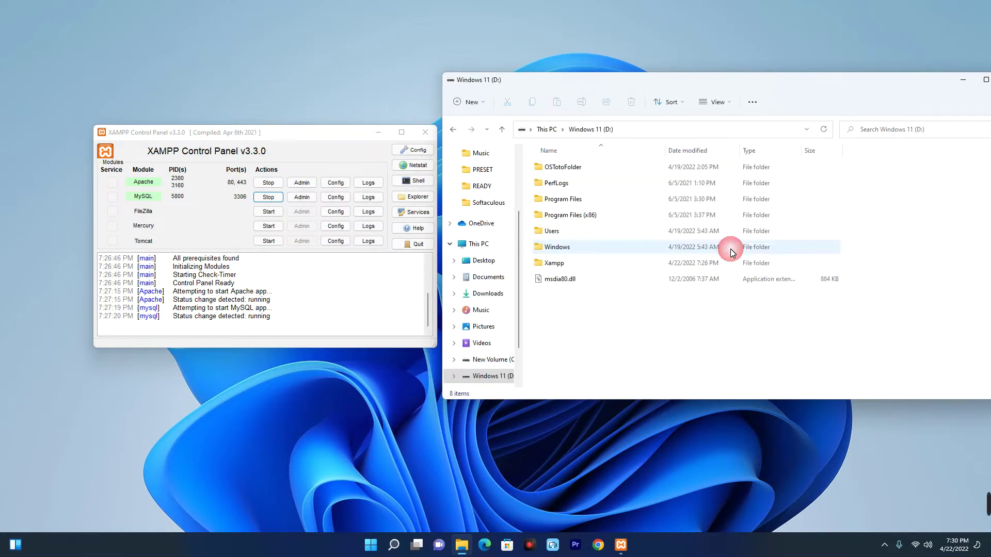
double_click(583, 265)
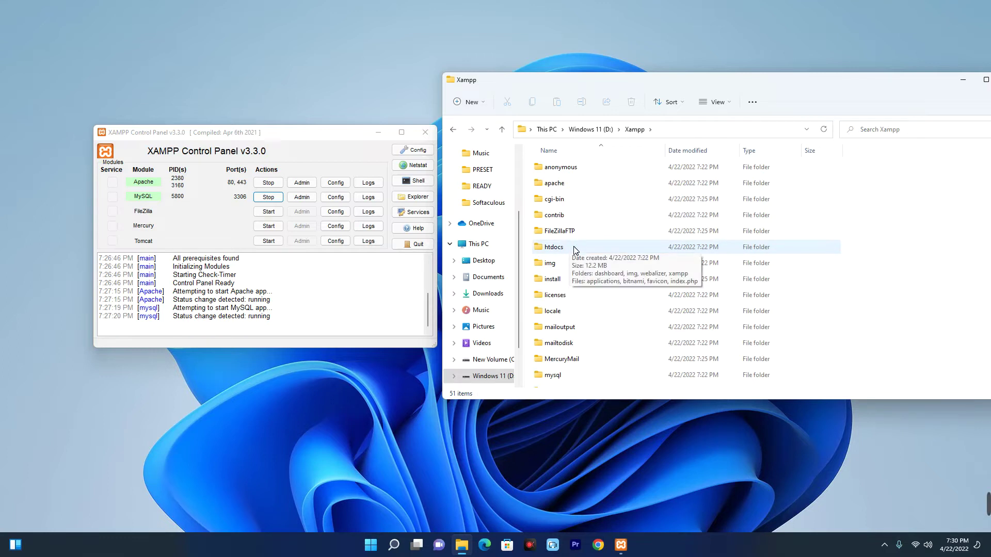
double_click(574, 250)
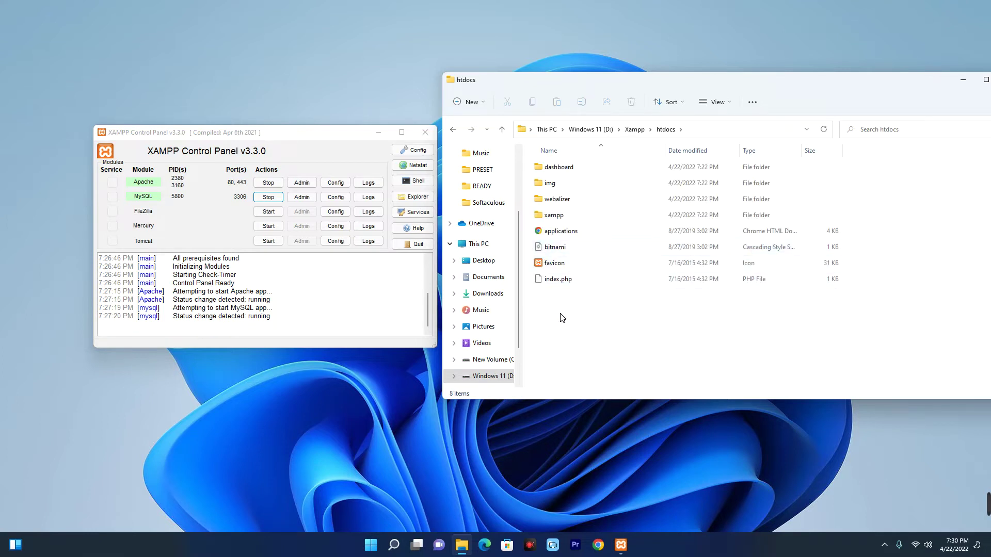
Step: Create a new folder named web in htdocs and open it
key("ctrl+shift+n")
type("web")
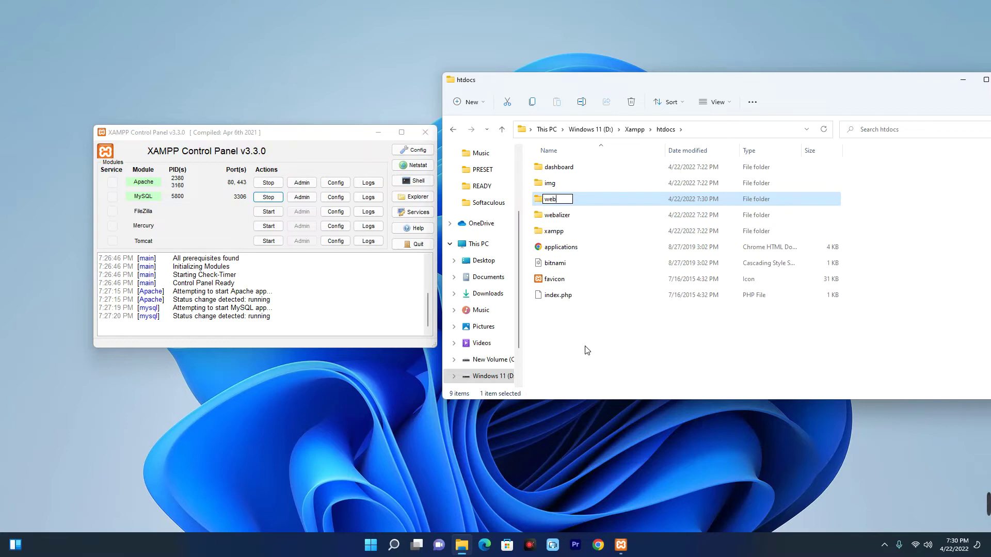
key("Return")
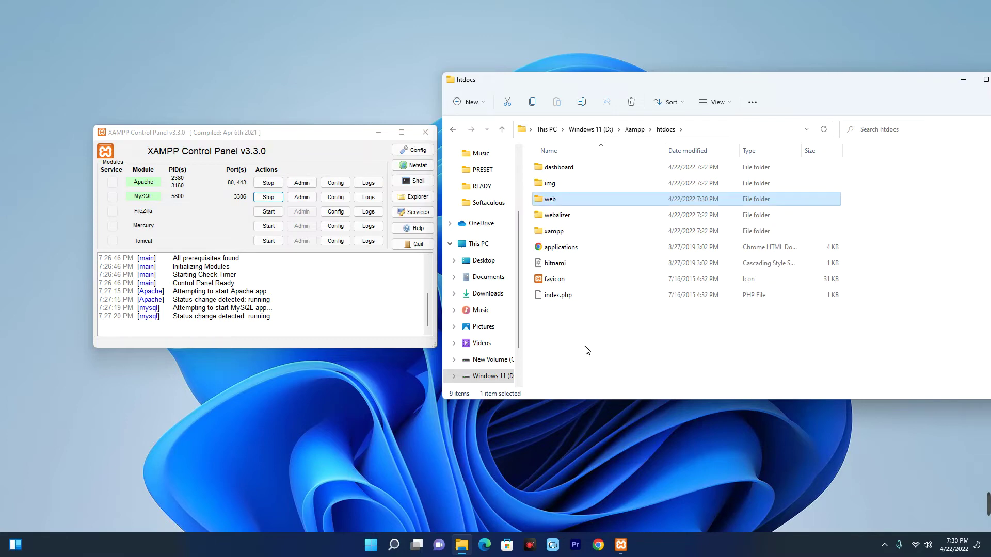
double_click(573, 199)
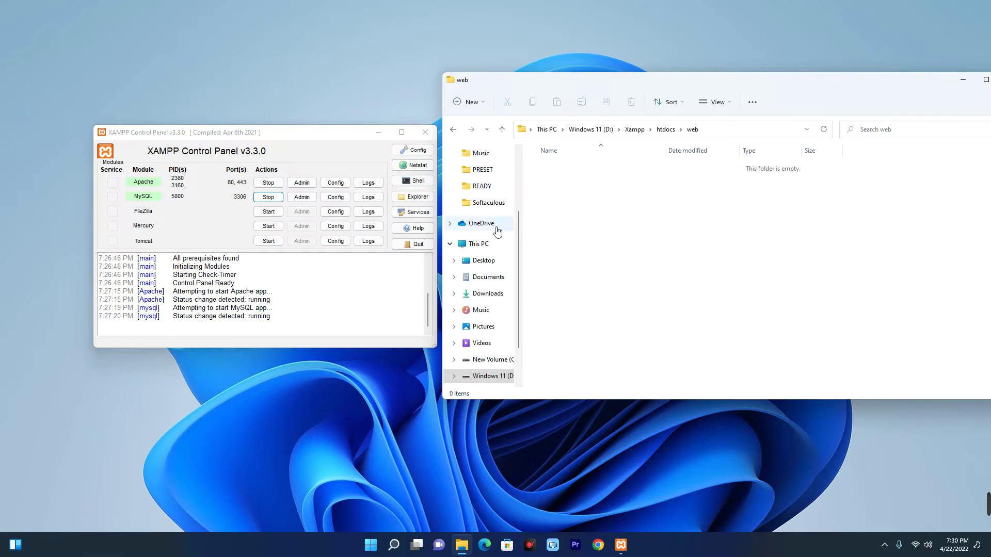
scroll(498, 227, "up", 3)
Step: Copy the wordpress-5.9.3 zip from the Downloads folder
left_click(483, 189)
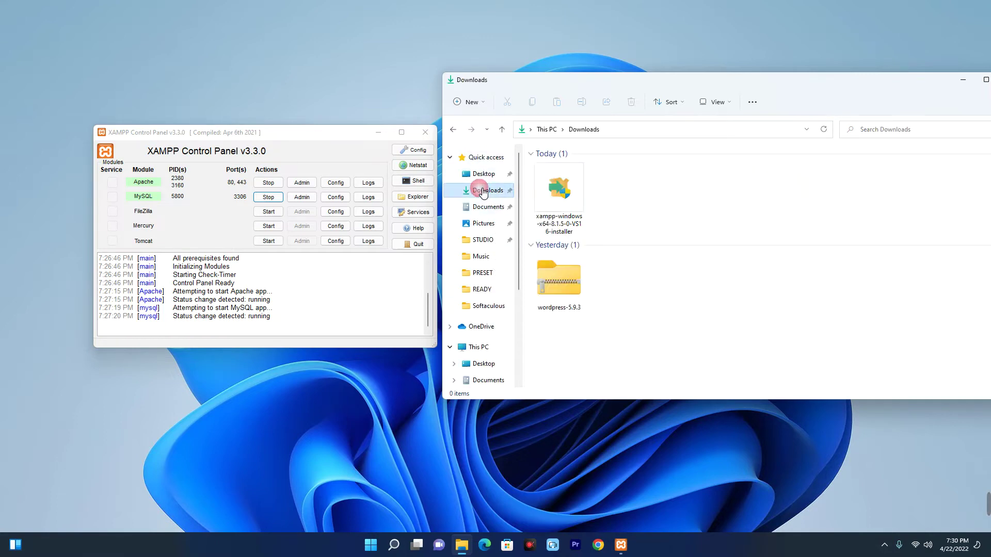
left_click(554, 293)
right_click(553, 292)
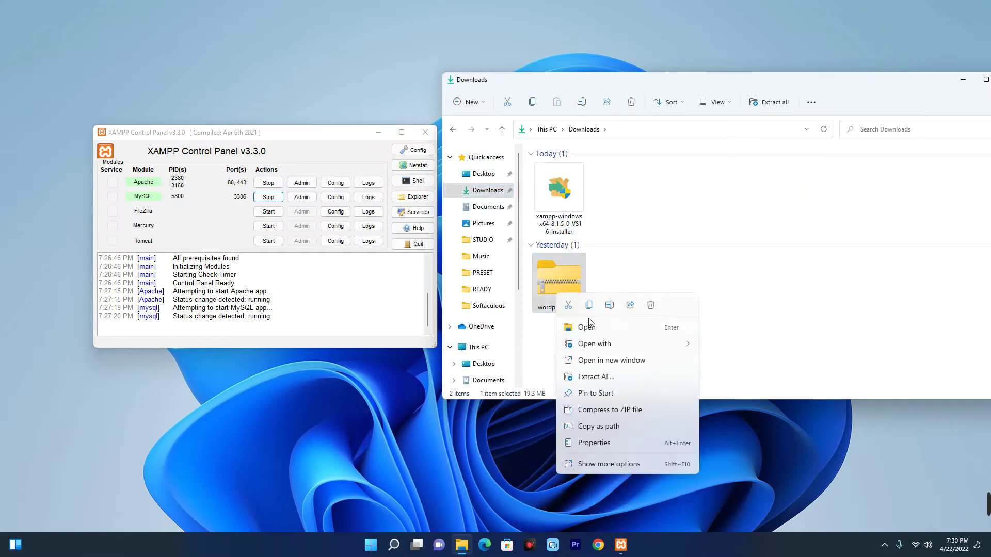
left_click(588, 304)
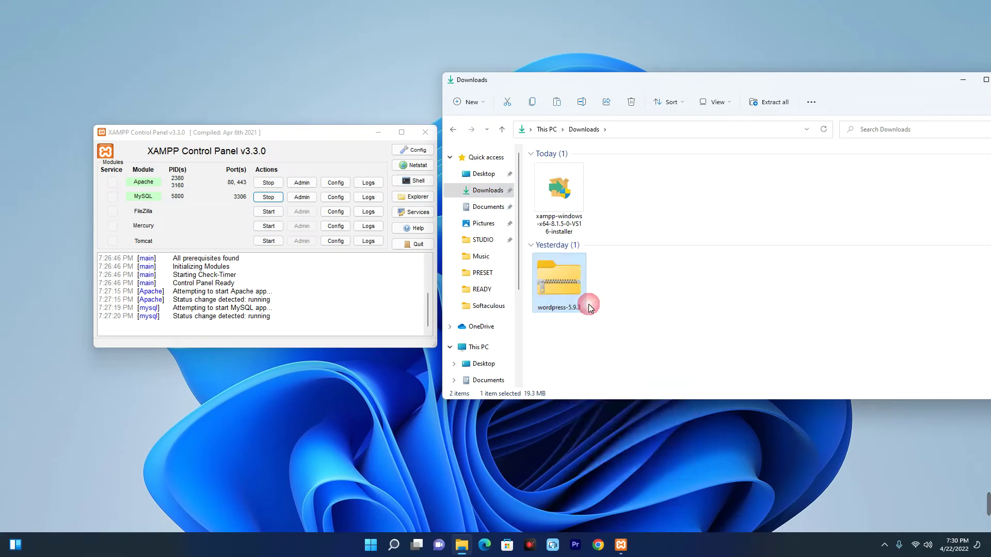
Step: Paste the wordpress-5.9.3 zip into D:\Xampp\htdocs\web
left_click(467, 347)
double_click(725, 254)
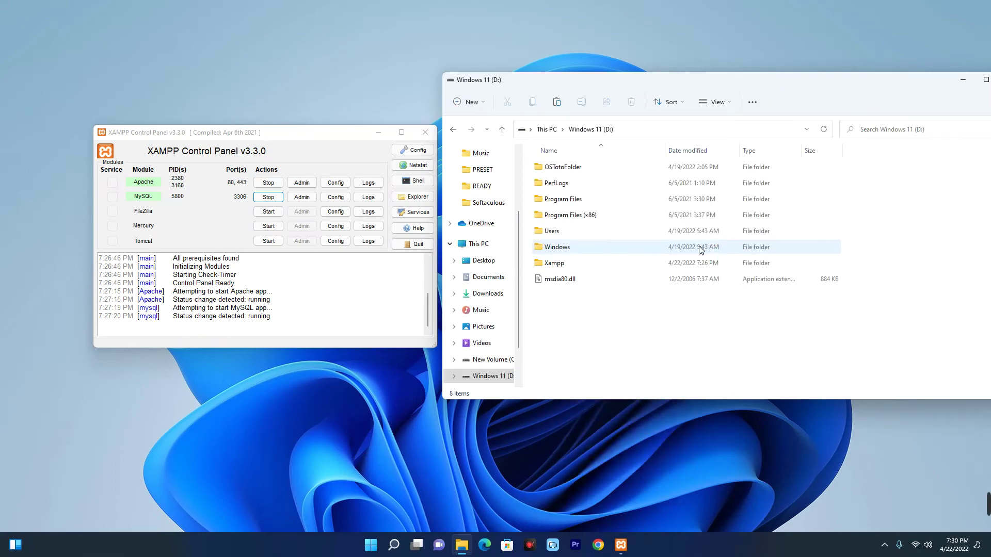
double_click(565, 265)
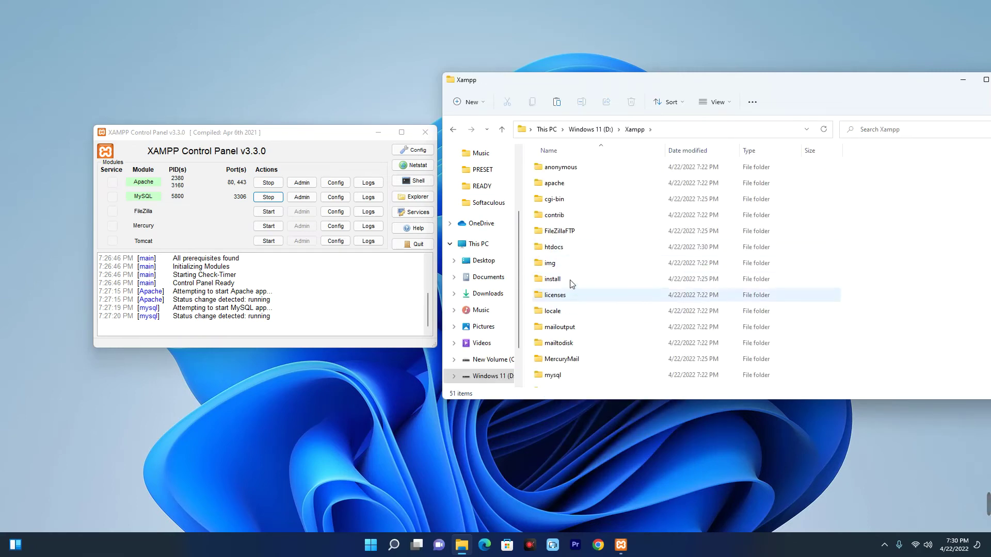
double_click(566, 248)
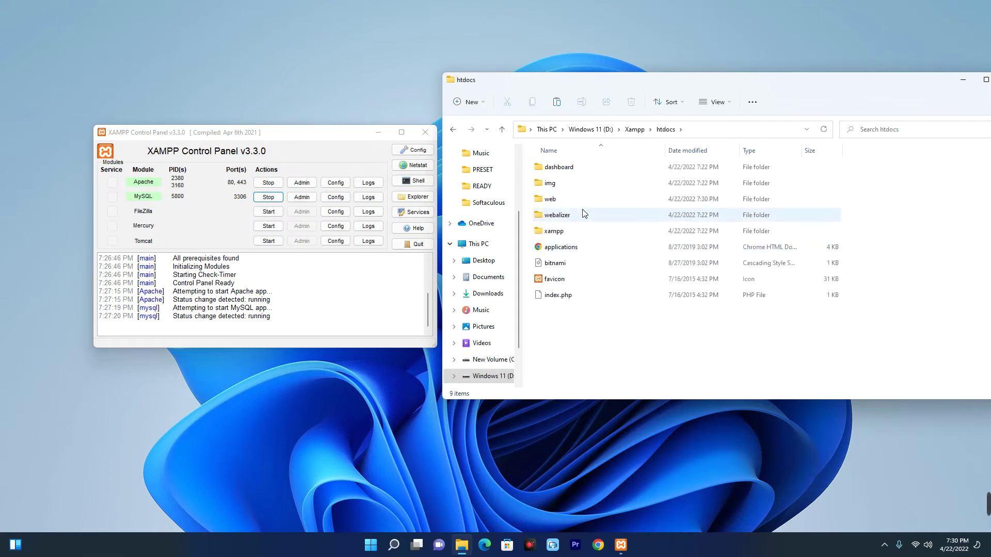
double_click(572, 200)
right_click(546, 219)
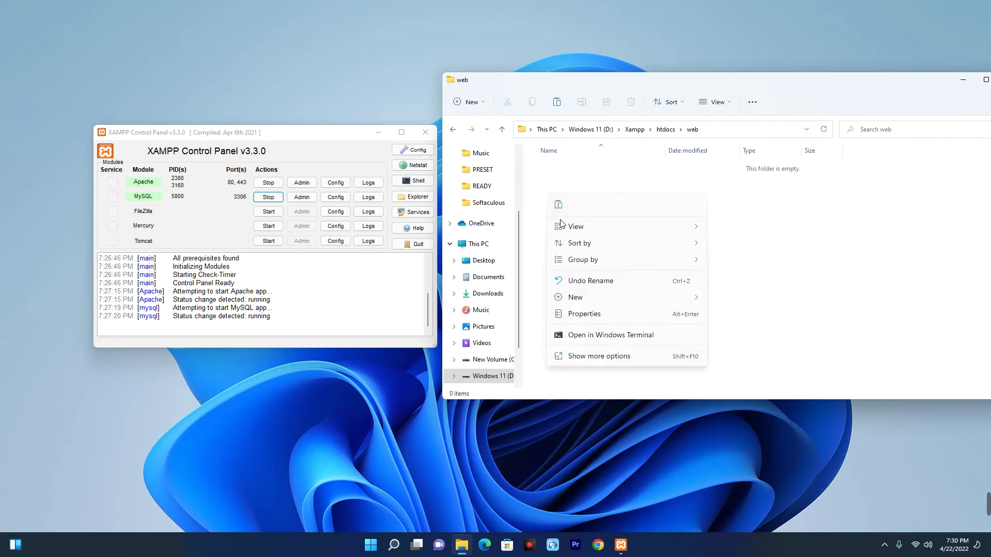
left_click(552, 203)
key("ctrl+v")
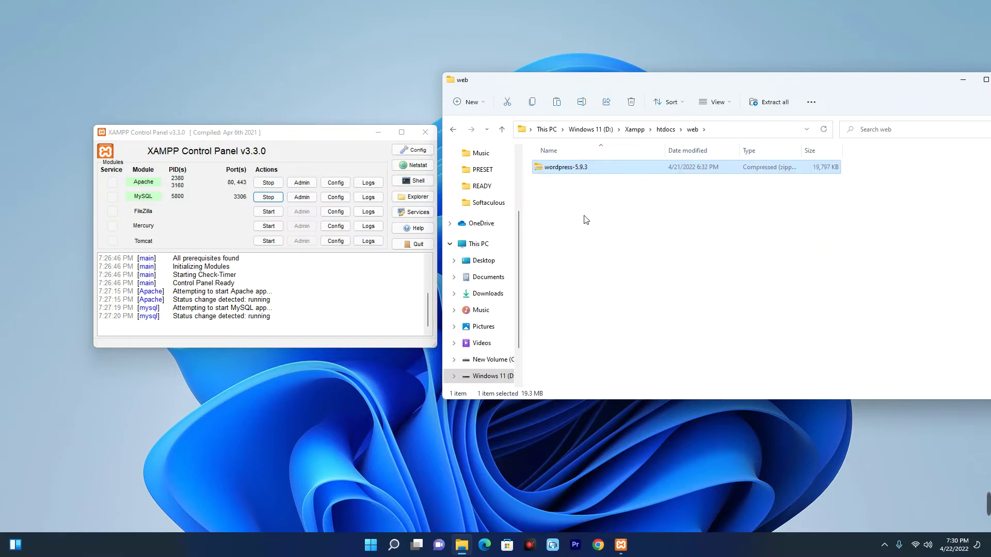
left_click(571, 167)
Step: Extract the wordpress-5.9.3 zip into the web folder and close the extraction wizard
right_click(572, 168)
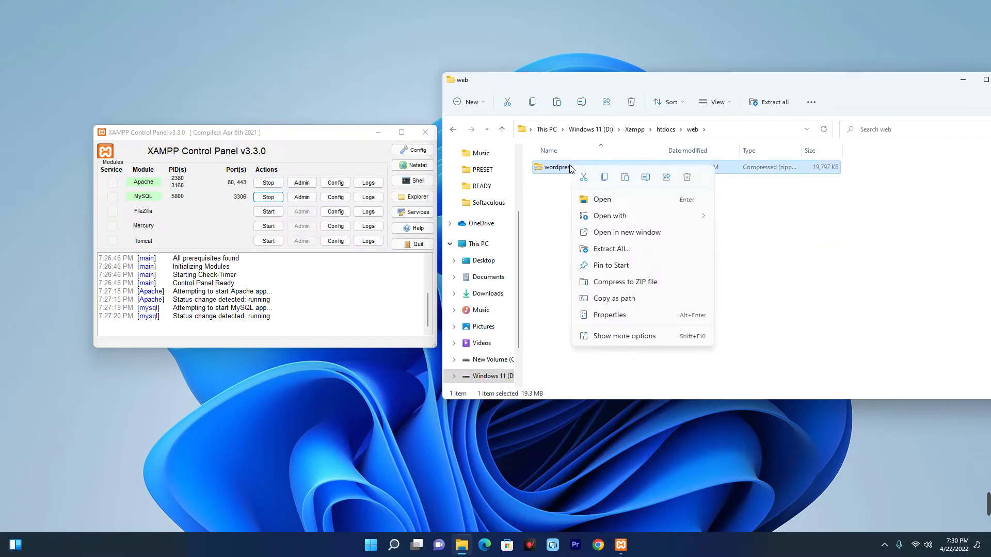
left_click(600, 249)
left_click(588, 370)
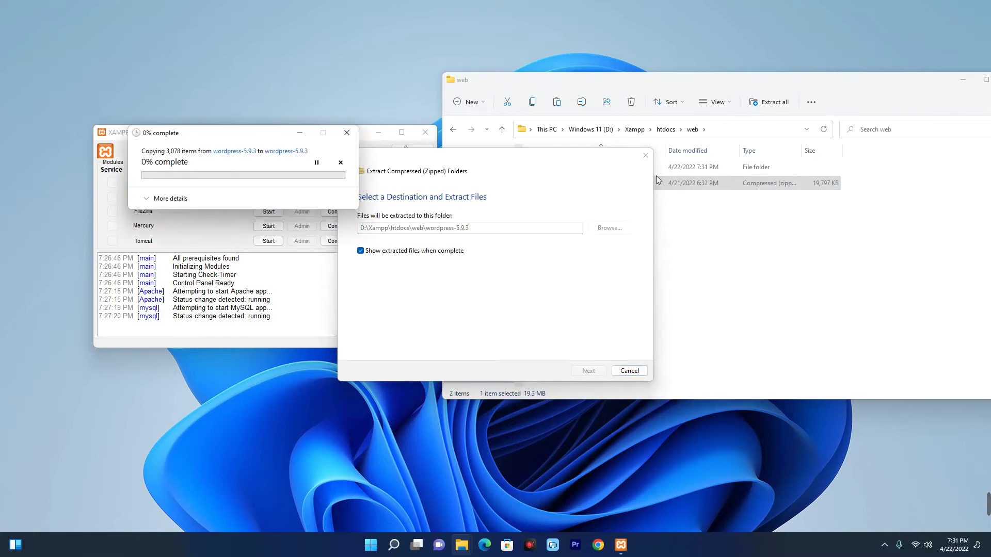
left_click(645, 156)
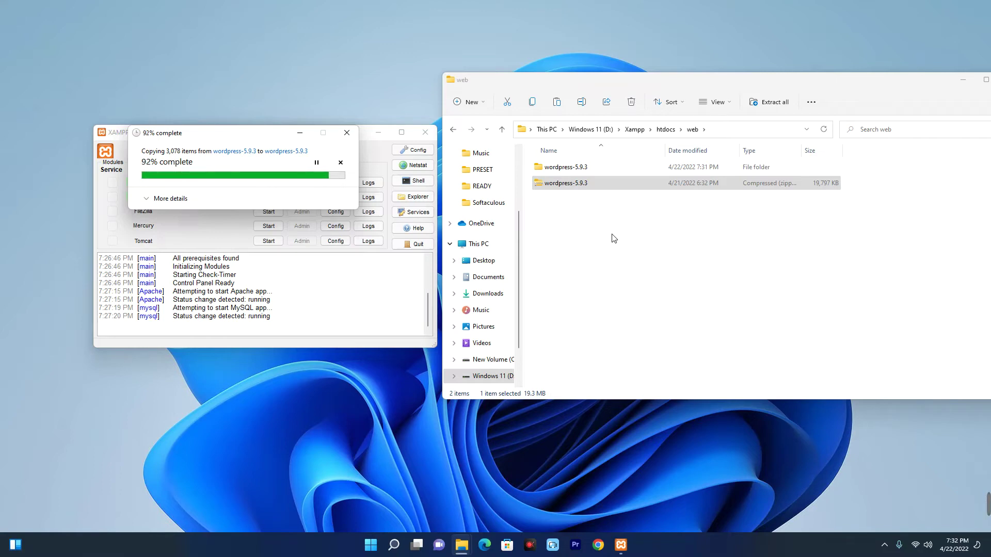
Step: Cut all 19 files from the wordpress-5.9.3\wordpress folder
left_click(588, 266)
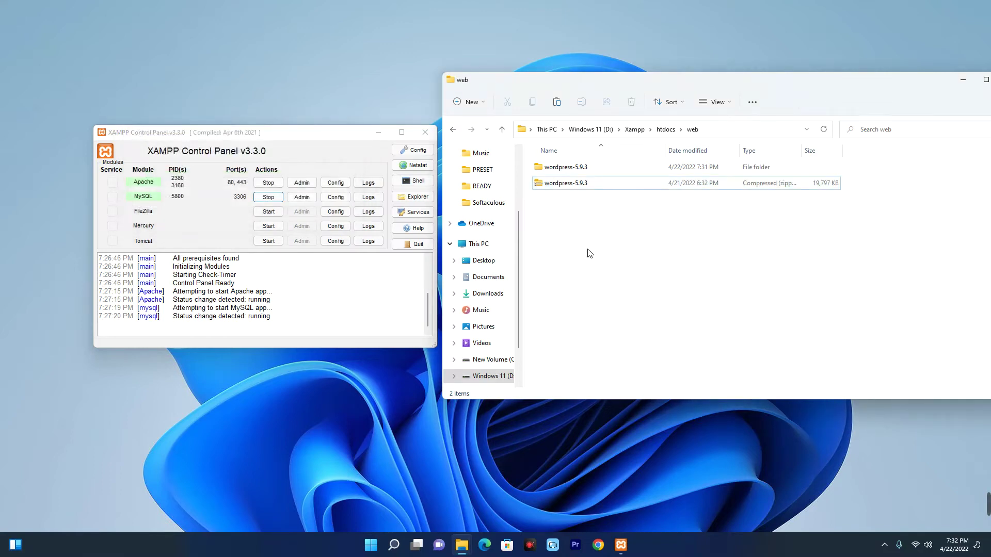
double_click(598, 167)
double_click(593, 167)
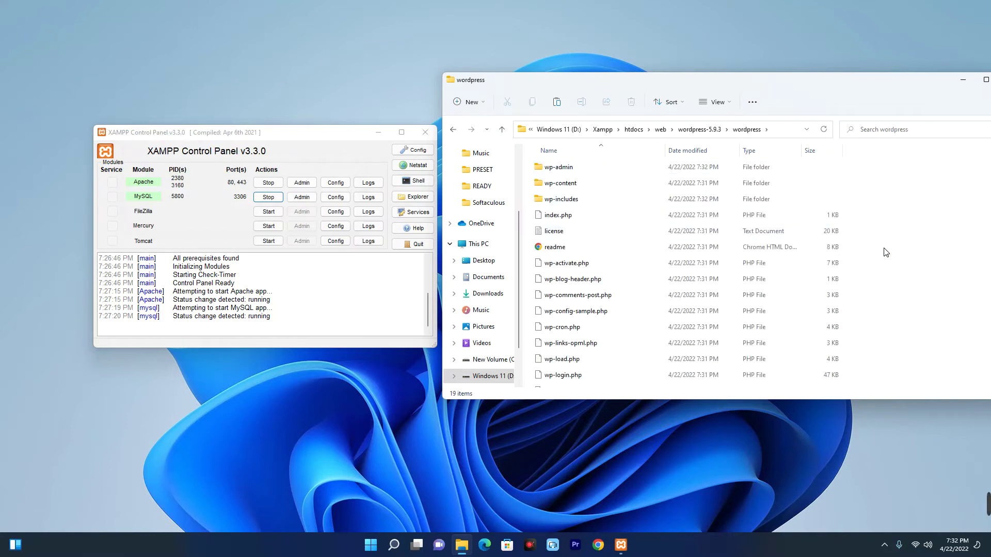
key("ctrl+a")
right_click(650, 222)
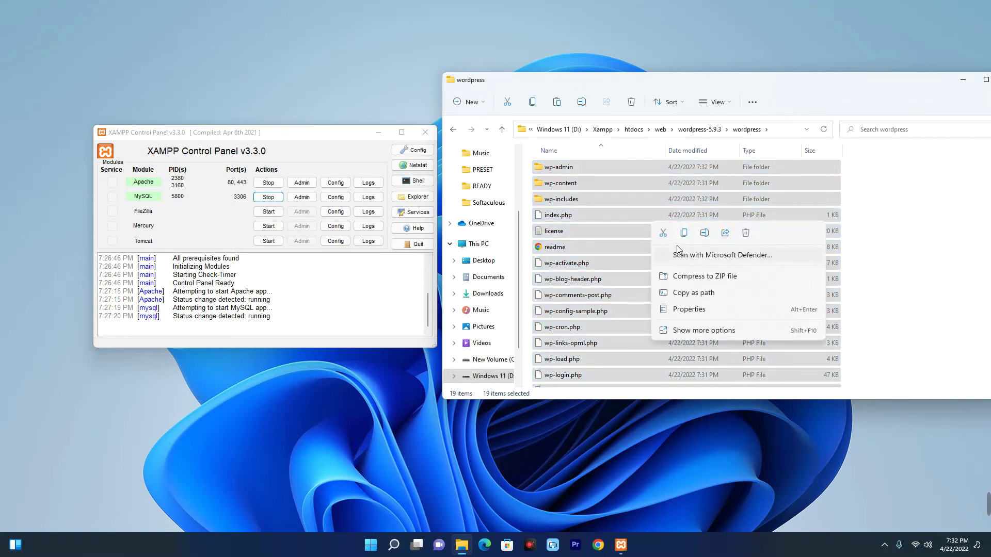
left_click(666, 233)
Step: Paste the WordPress files directly into the web folder
left_click(681, 130)
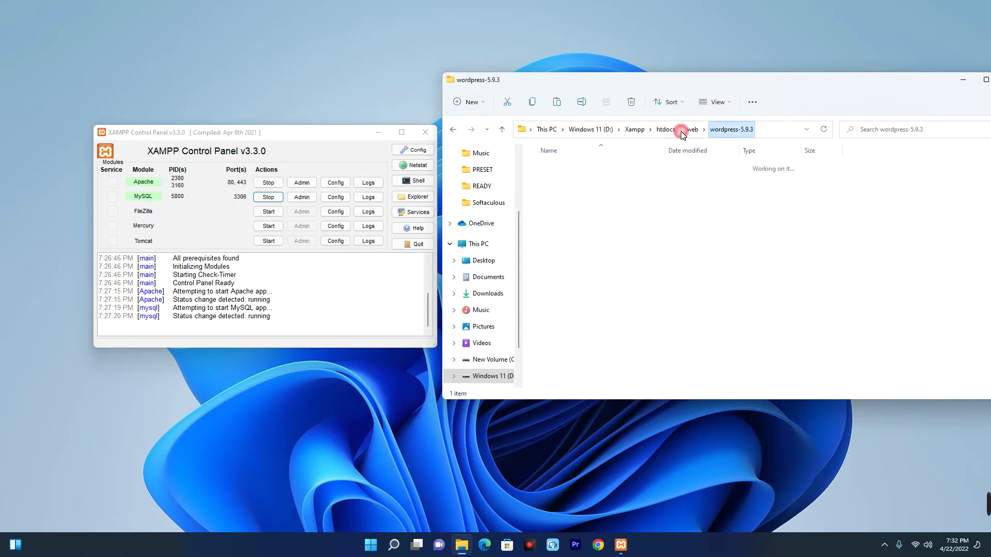
left_click(692, 129)
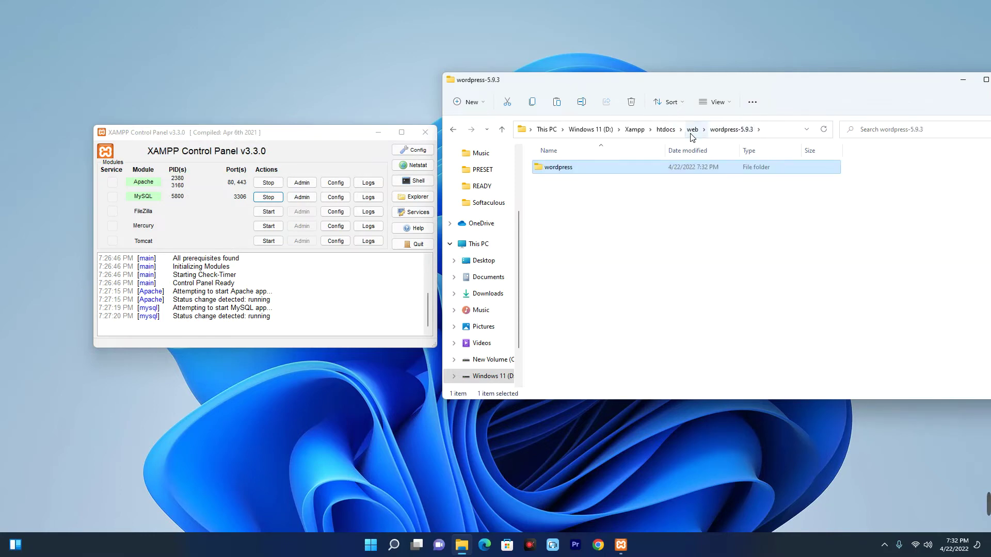
left_click(582, 225)
right_click(591, 231)
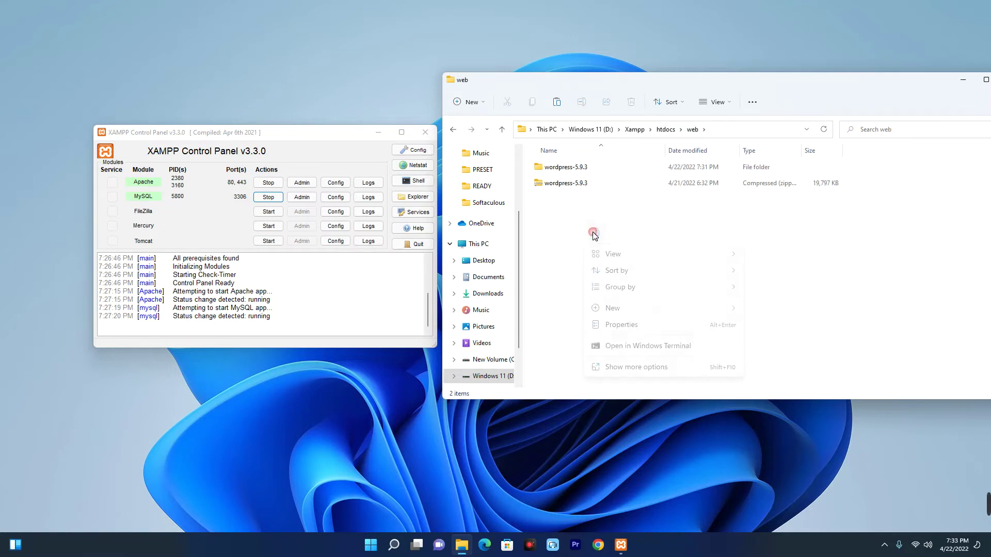
key("ctrl+v")
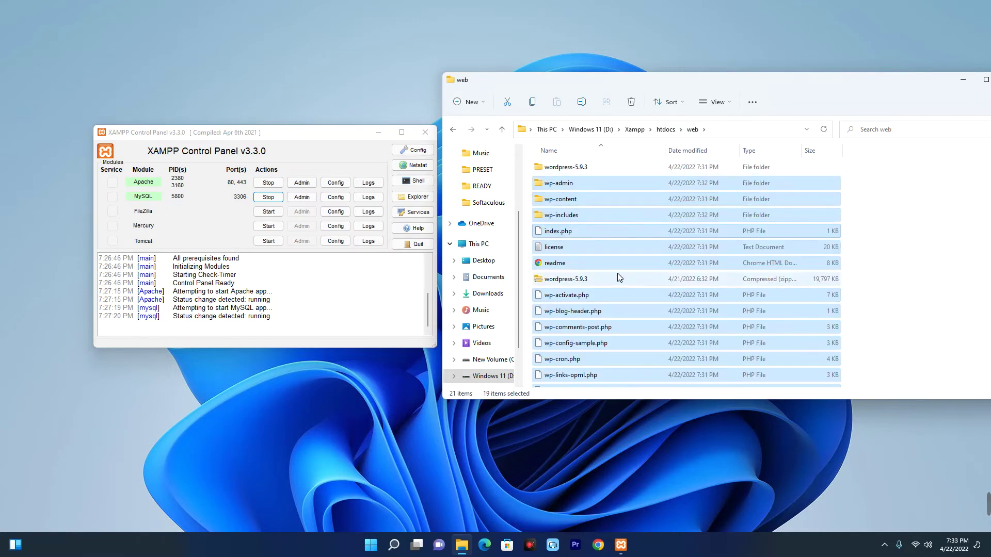
Step: Delete the leftover wordpress-5.9.3 zip and extracted folder
left_click(616, 279)
left_click(591, 165, "ctrl")
key("Delete")
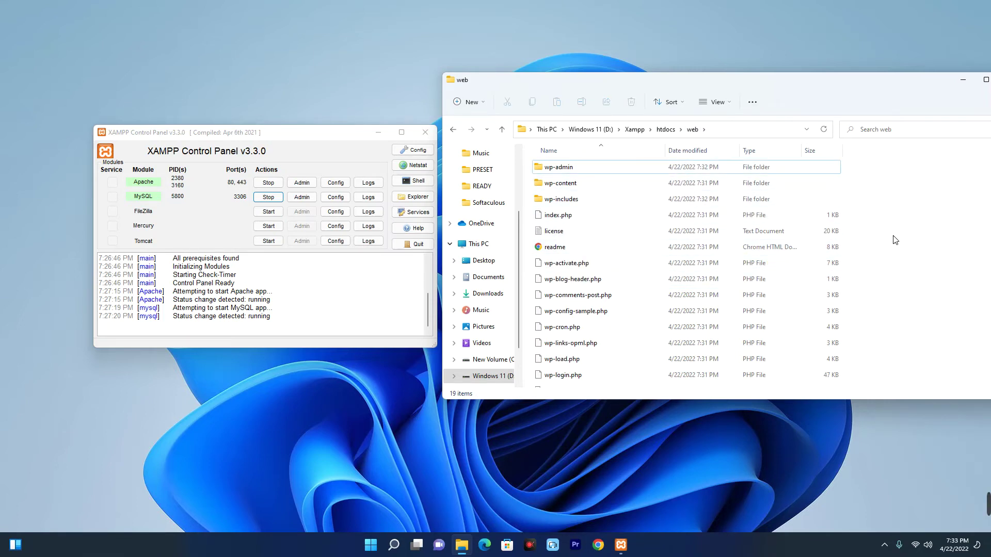
Step: Maximize the XAMPP Control Panel and open phpMyAdmin via MySQL Admin
double_click(274, 133)
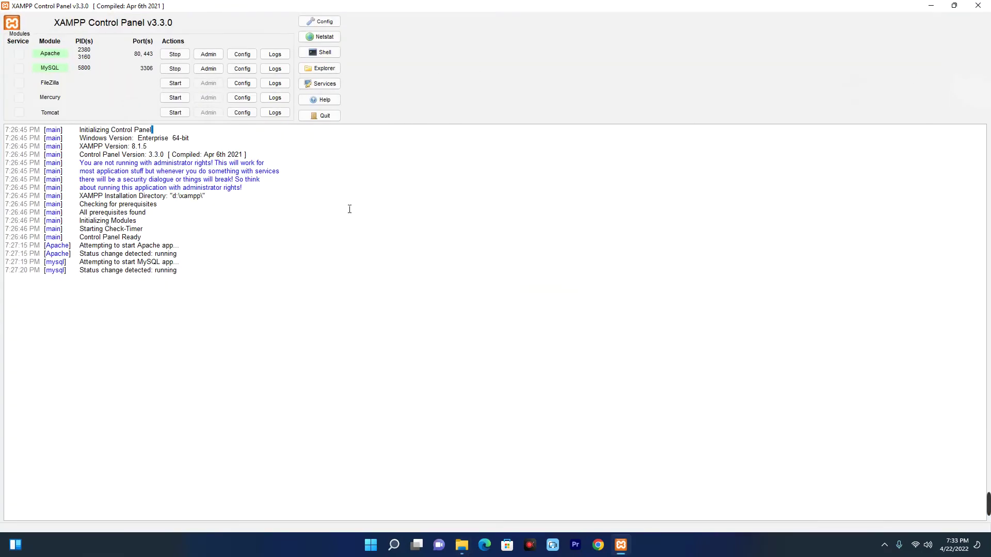
left_click_drag(31, 61, 264, 81)
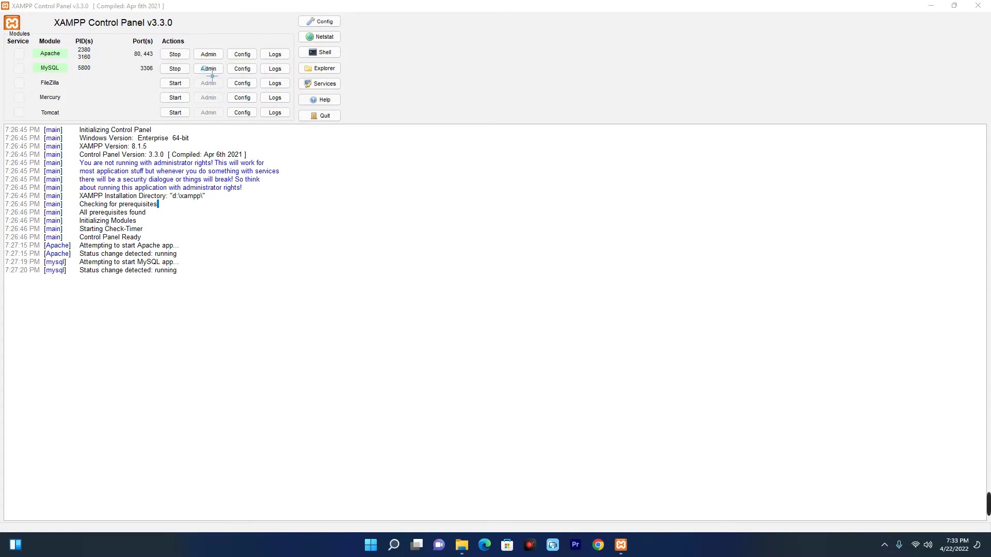
left_click(208, 70)
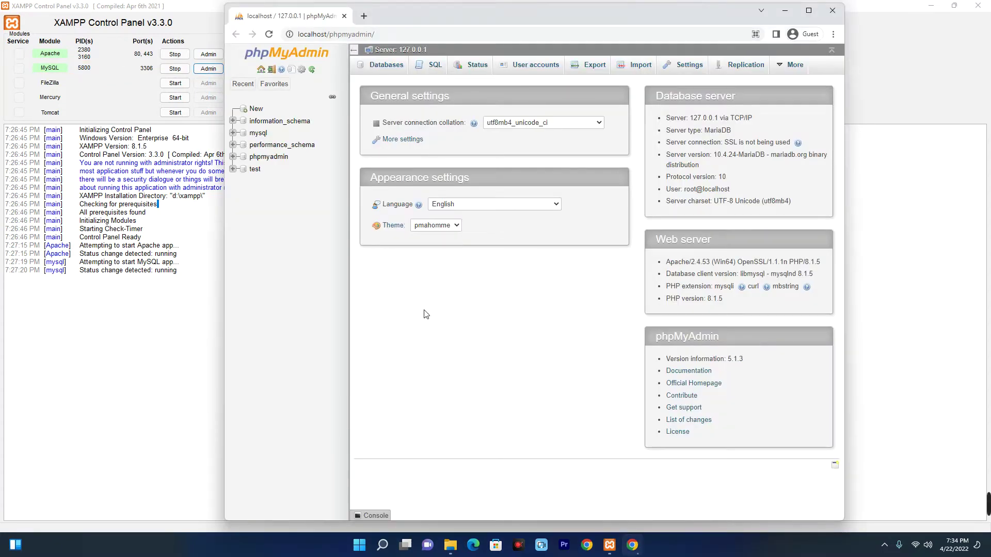
Step: Create a database named testsite on the Databases page
left_click_drag(350, 56, 419, 81)
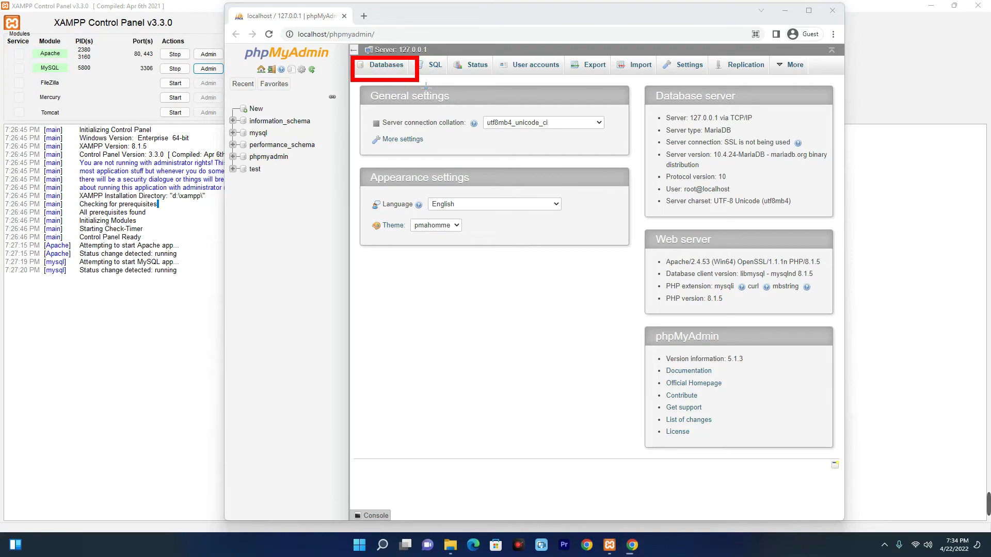
left_click(397, 68)
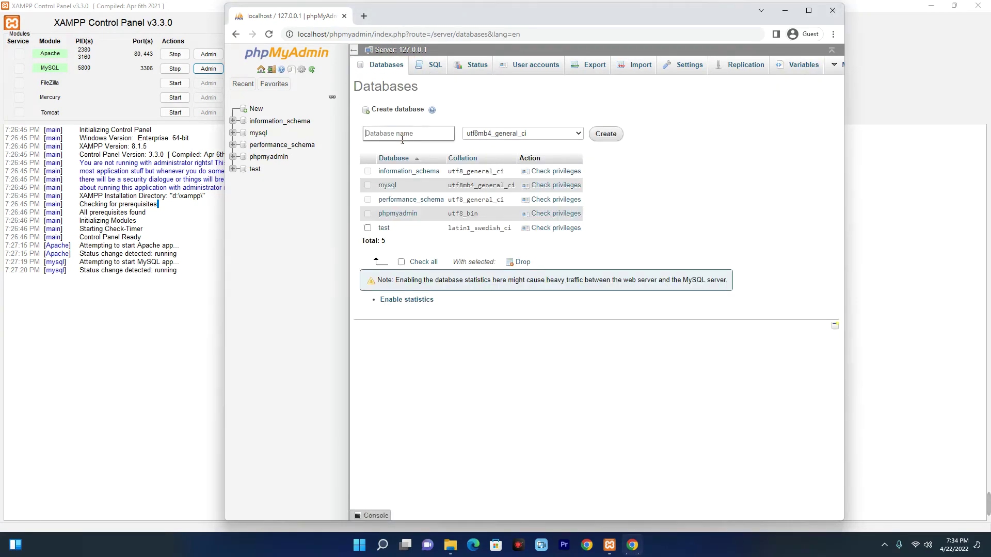
type("testsite")
left_click(600, 137)
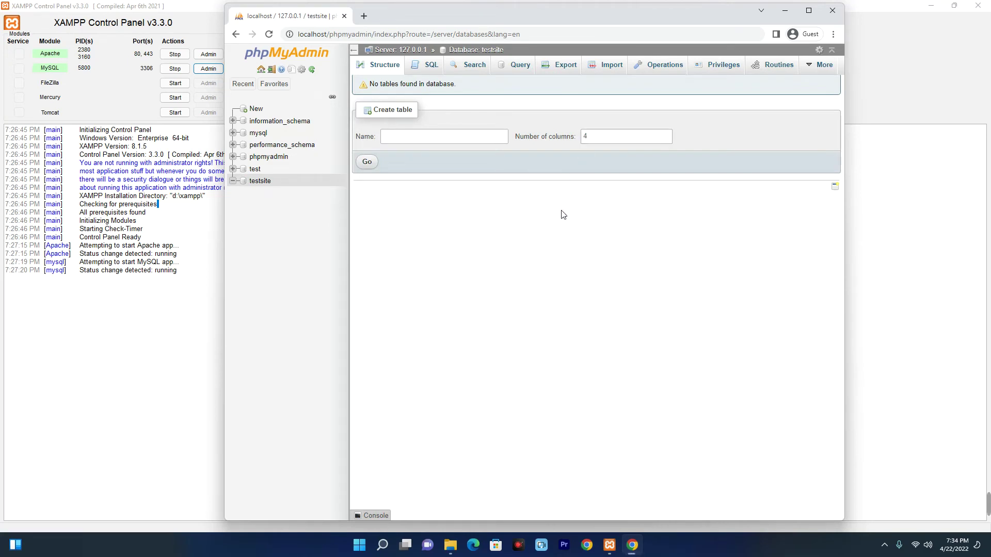
left_click(364, 16)
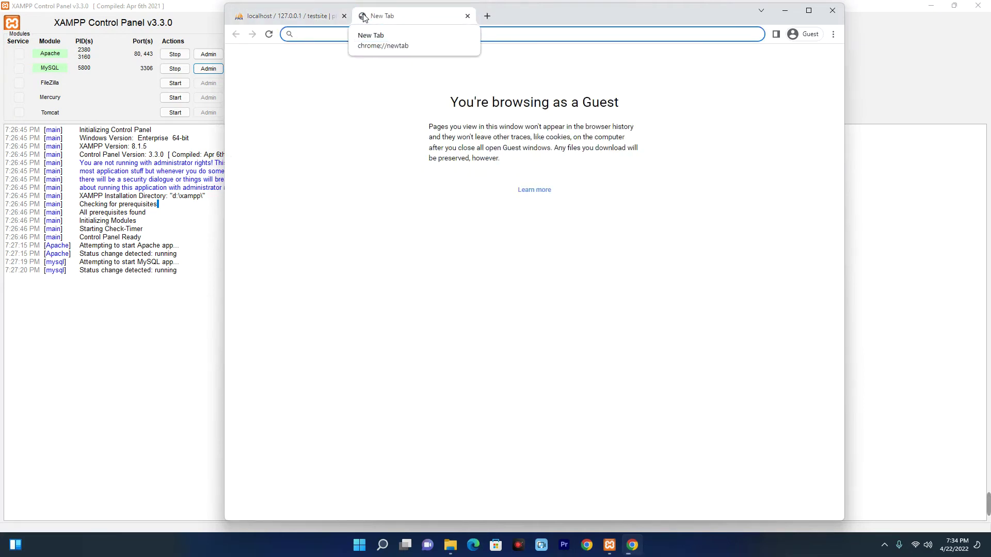
type("http://")
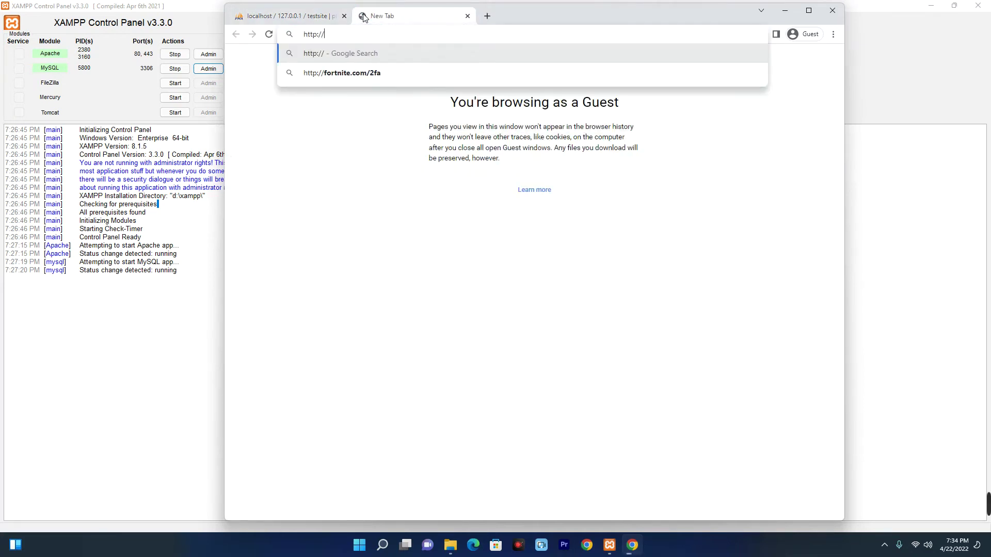
type("local")
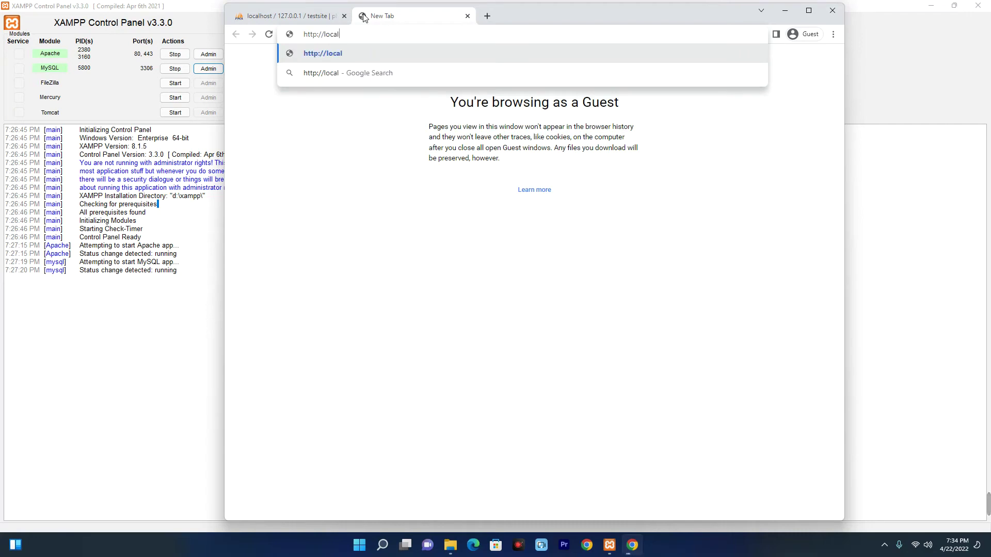
type("host/")
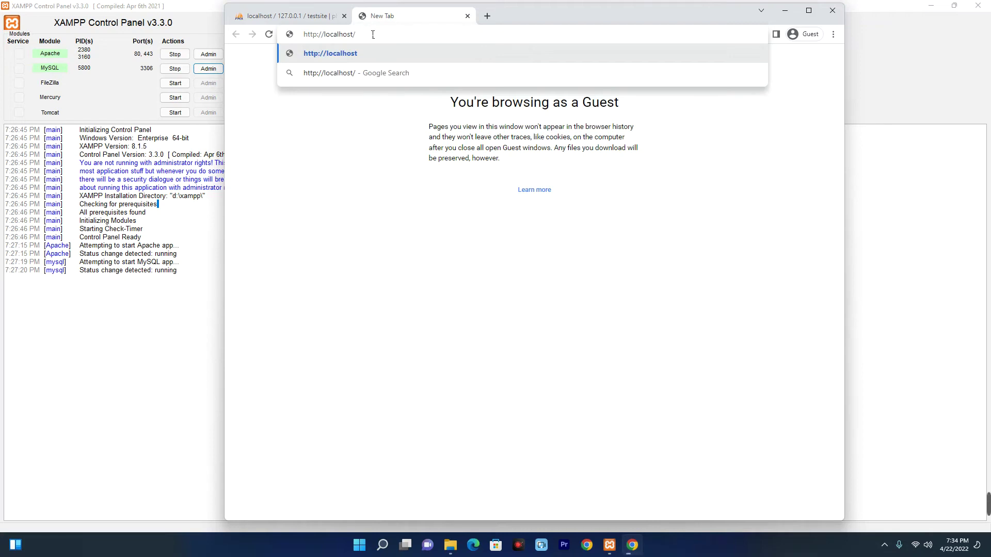
type("web")
key("Return")
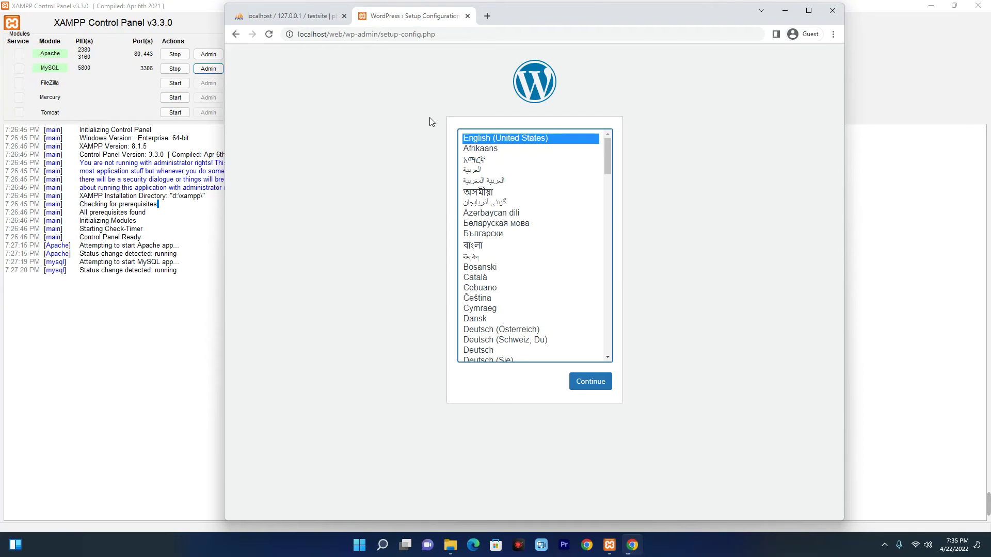
Step: Continue in English (United States) and enter testsite as the database name
left_click(581, 382)
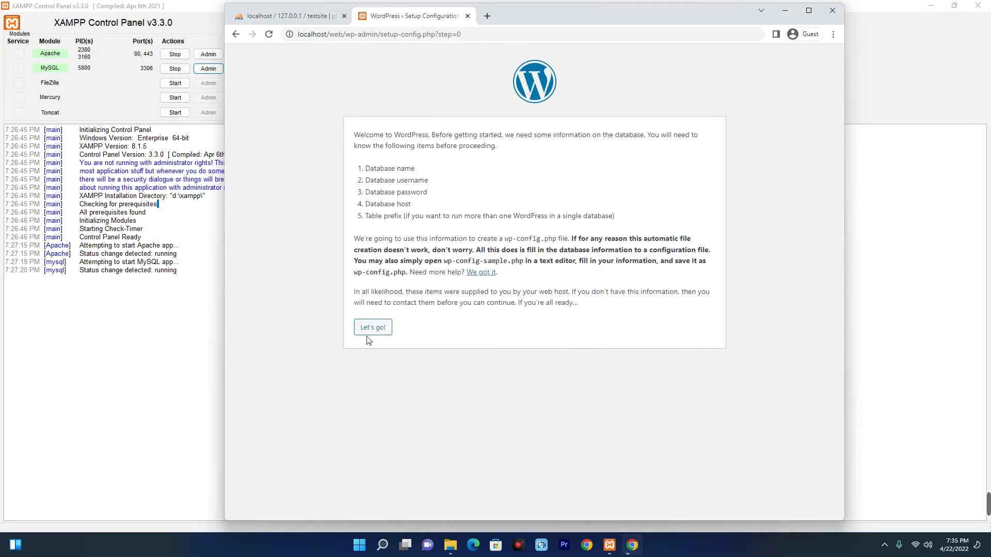
left_click(372, 328)
left_click(481, 163)
double_click(485, 166)
type("testsite")
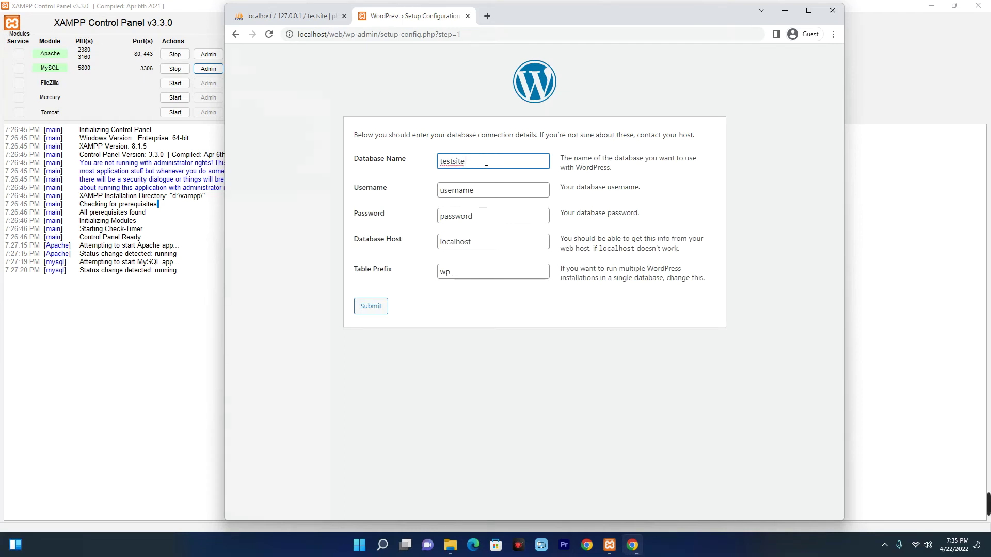
Step: Set user root with a blank password, keep host localhost and prefix wp_, then submit
key("Tab")
key("BackSpace")
type("root")
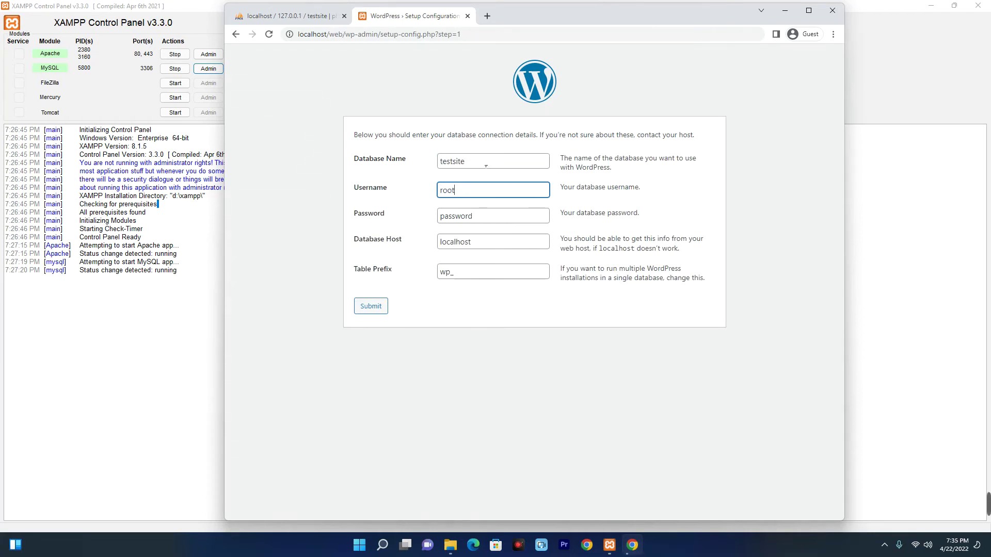
key("Tab")
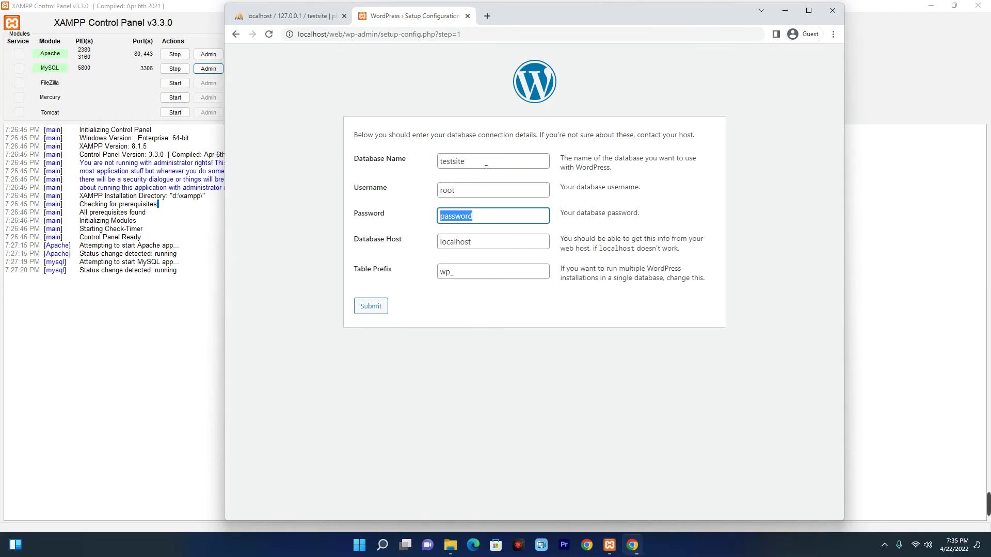
key("BackSpace")
left_click(481, 246)
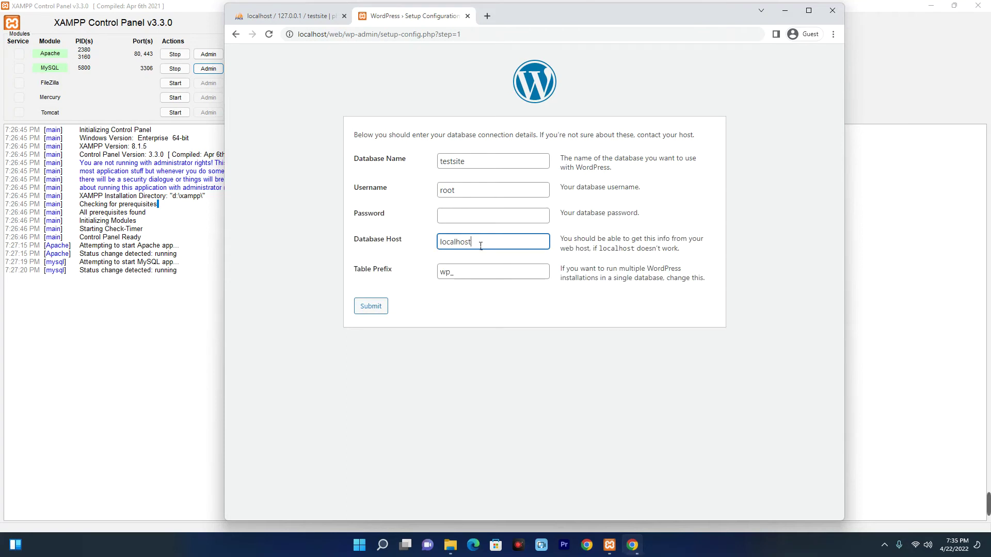
double_click(468, 274)
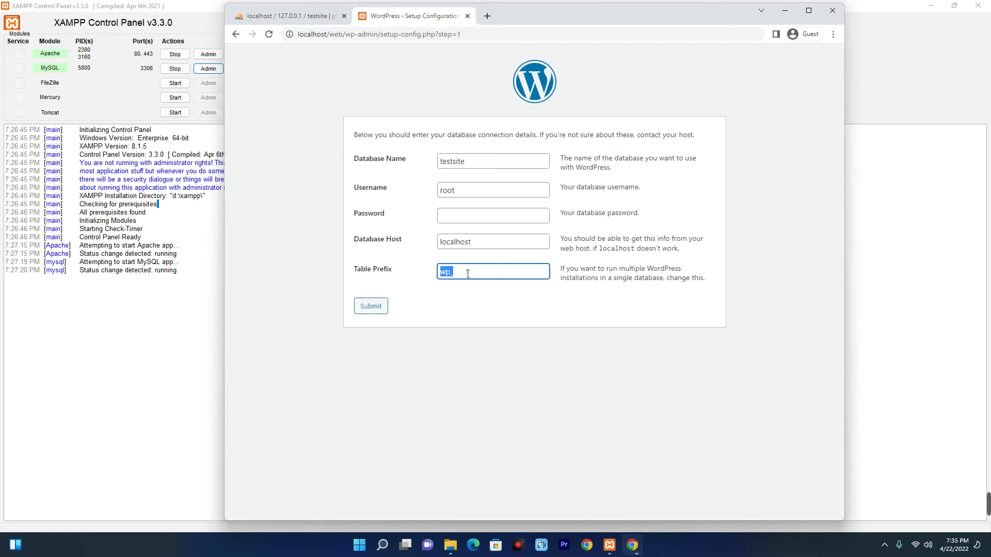
left_click(454, 286)
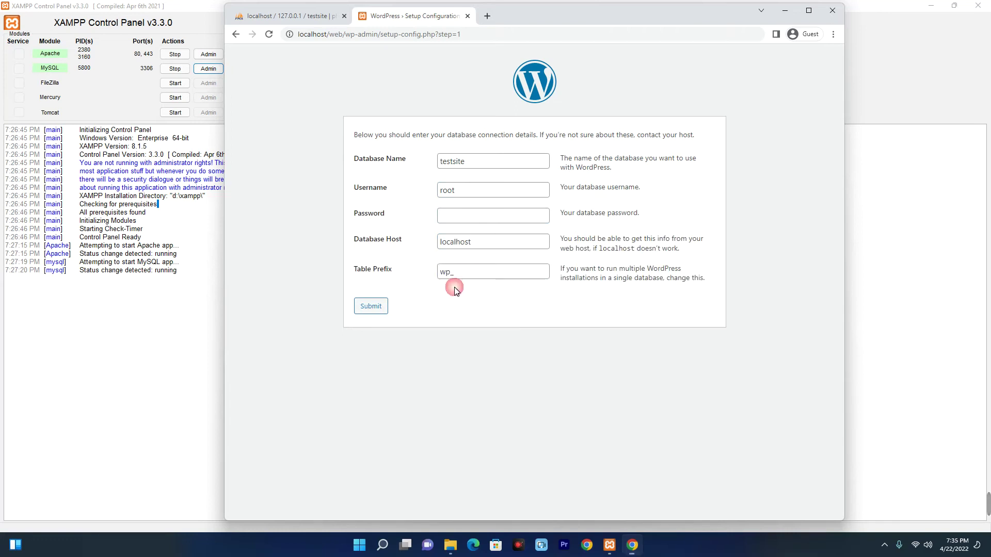
left_click(383, 309)
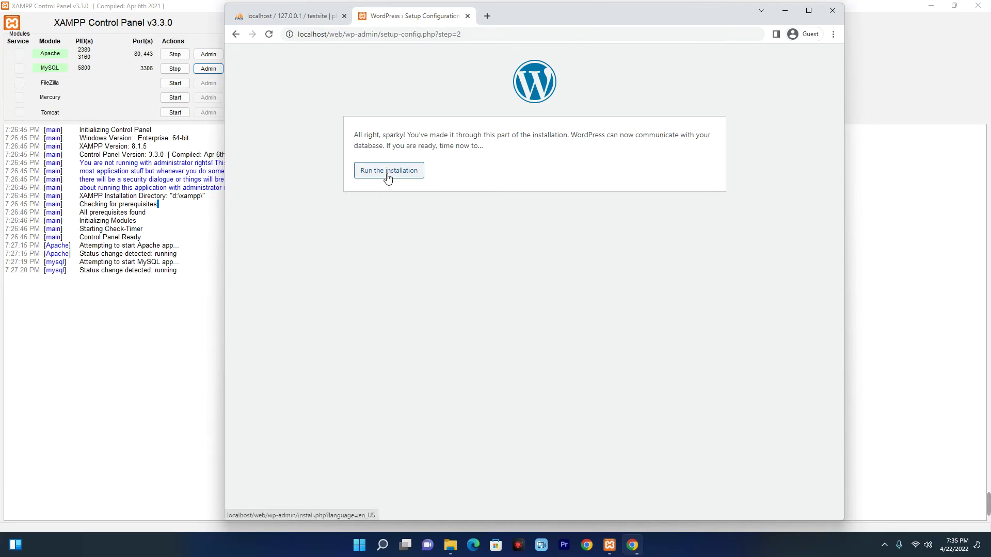
left_click(387, 177)
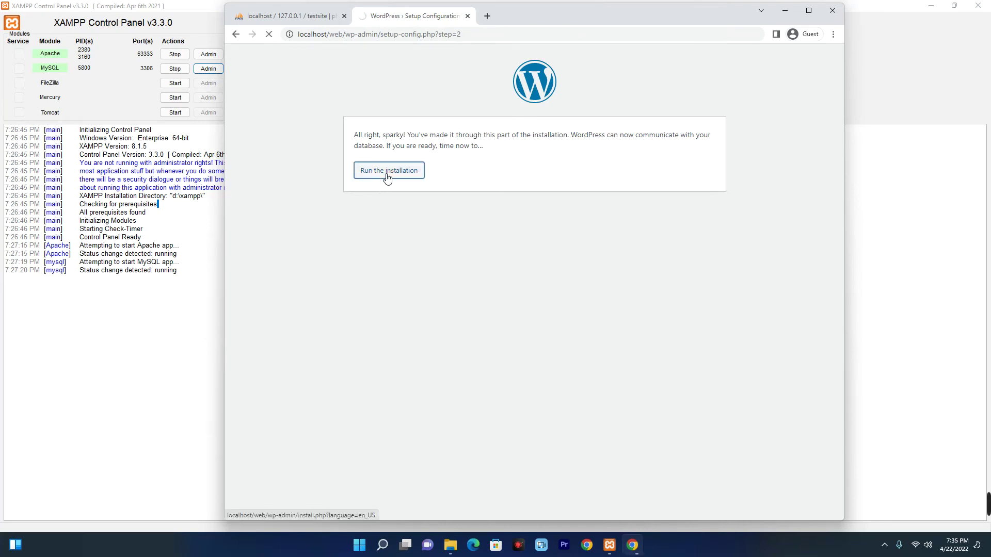
Step: Enter site title 'Demo Site' and admin username 'admin'
left_click(466, 263)
type("Demo Site")
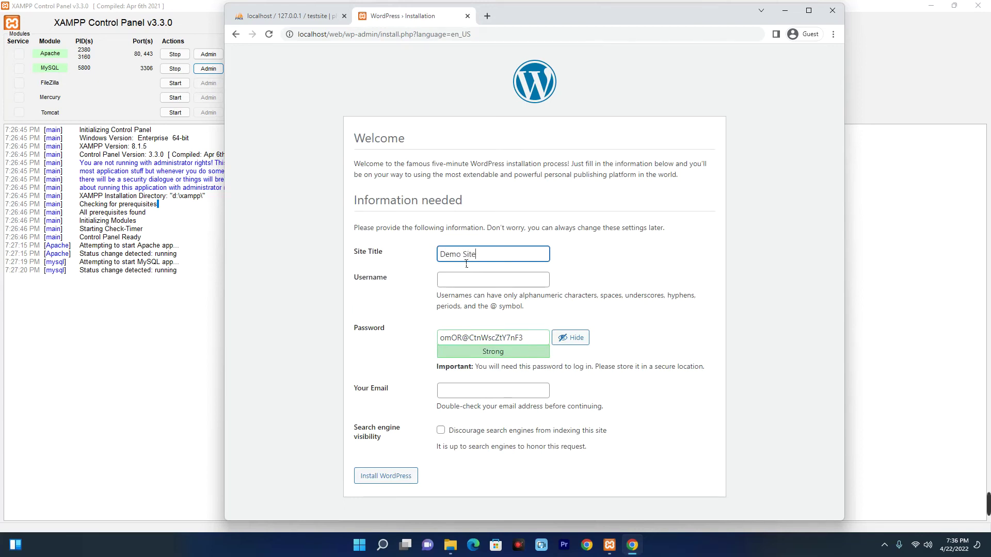
key("Tab")
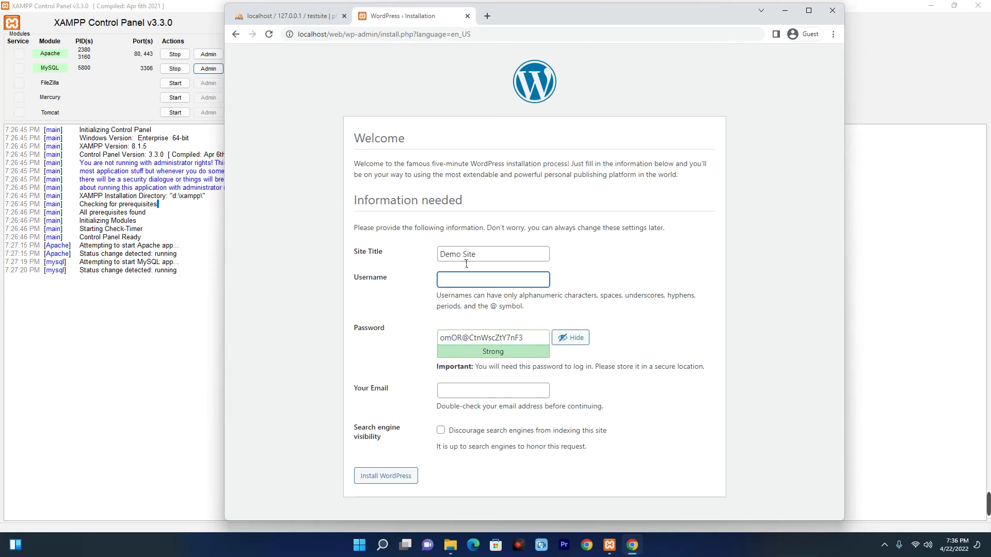
type("admin")
key("Tab")
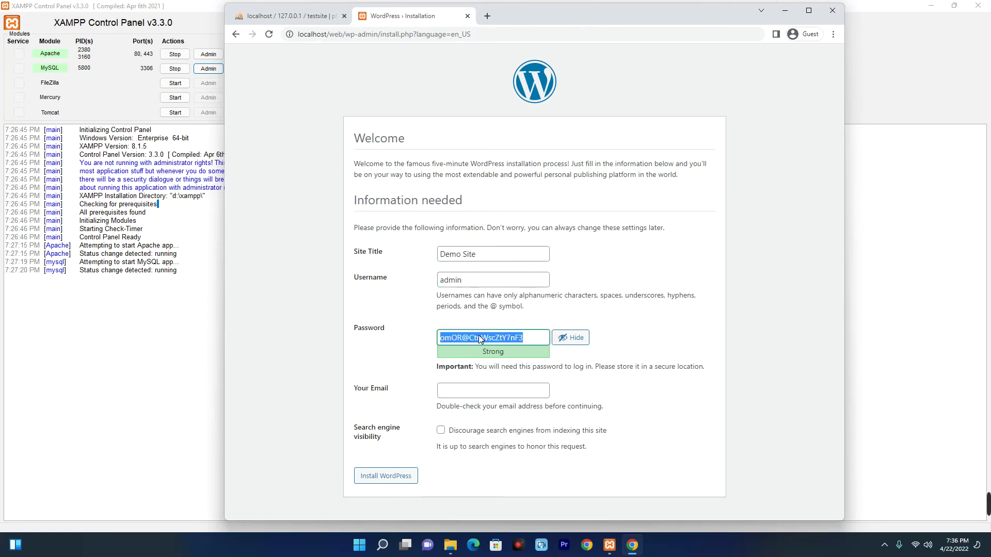
Step: Copy the generated admin password and paste it into a new Notepad window
right_click(485, 337)
left_click(500, 381)
left_click(382, 545)
type("notepad")
key("Return")
key("ctrl+v")
left_click(680, 342)
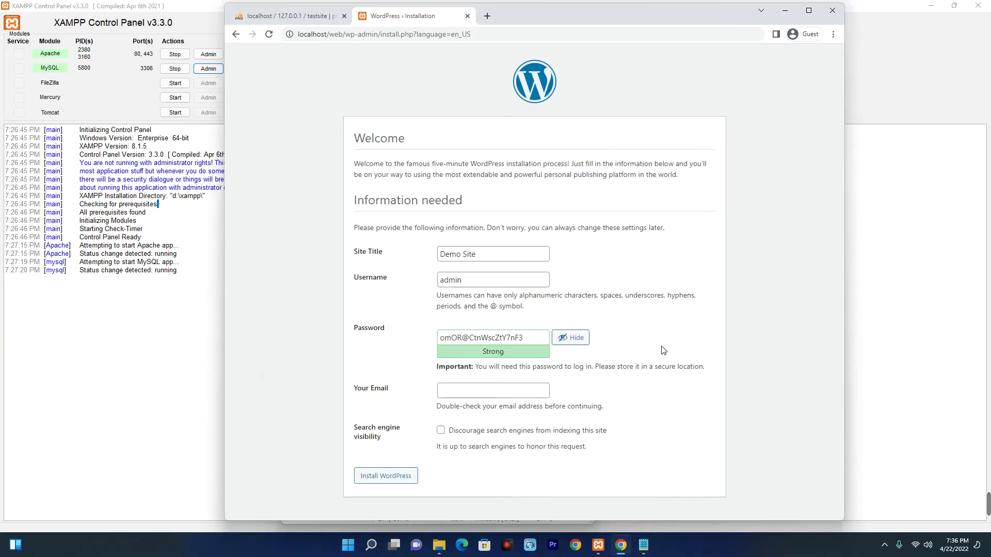
Step: Fill in the admin e-mail address and install WordPress
left_click(493, 398)
type("demo@e")
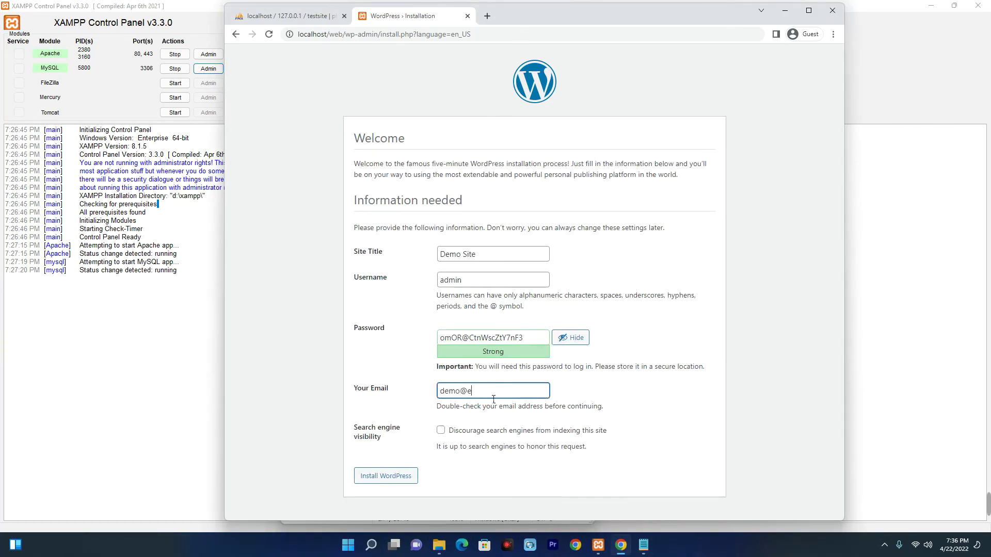
type("xample.com")
left_click(393, 481)
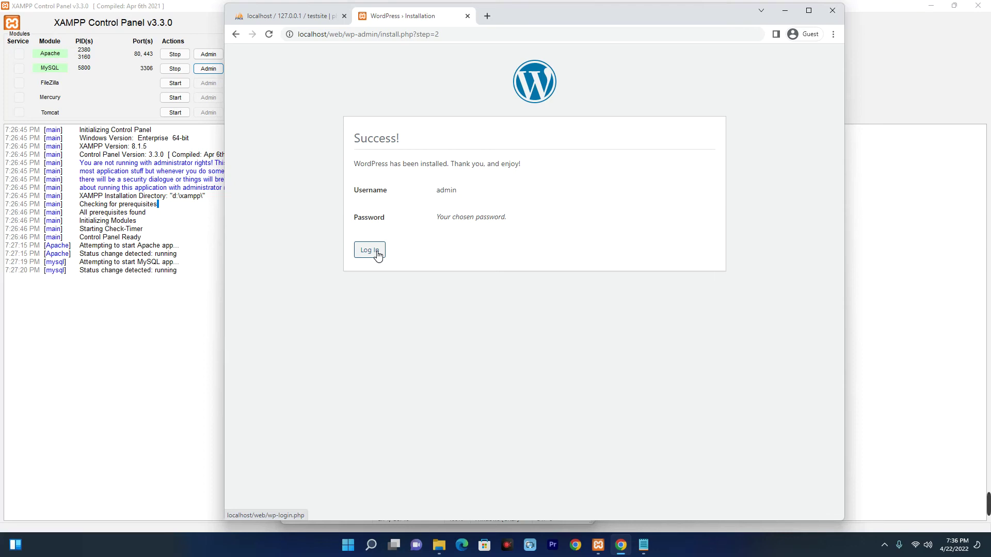
Step: Go to the WordPress login page and enter admin as the username
left_click(376, 251, "ctrl")
key("ctrl+Tab")
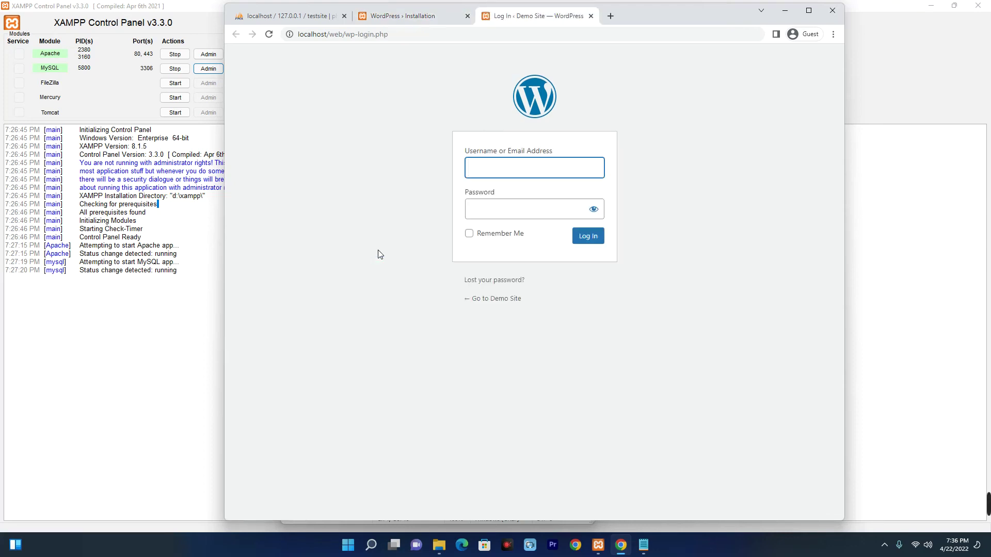
type("admin")
Step: Copy the saved password from Notepad into the password field and log in
left_click(641, 547)
left_click_drag(358, 171, 249, 176)
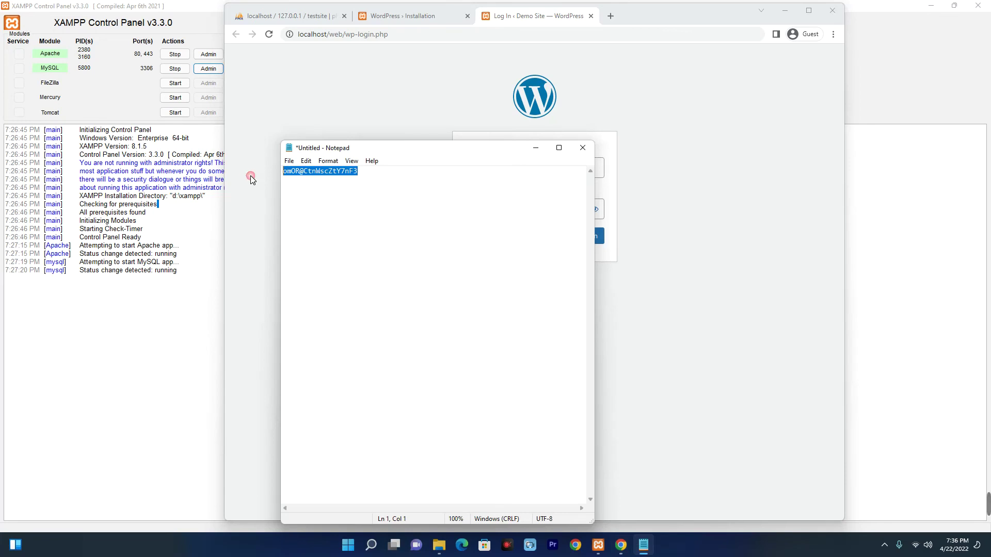
left_click(636, 241)
key("Tab")
key("ctrl+v")
left_click(592, 239)
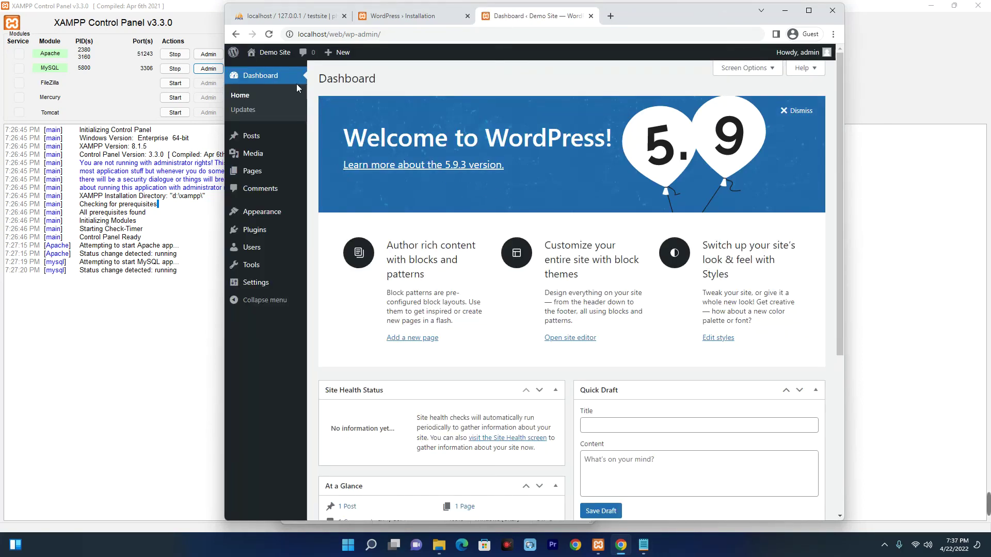
Step: Open Demo Site's public front page in a new tab and look it over
mouse_move(265, 54)
middle_click(255, 71)
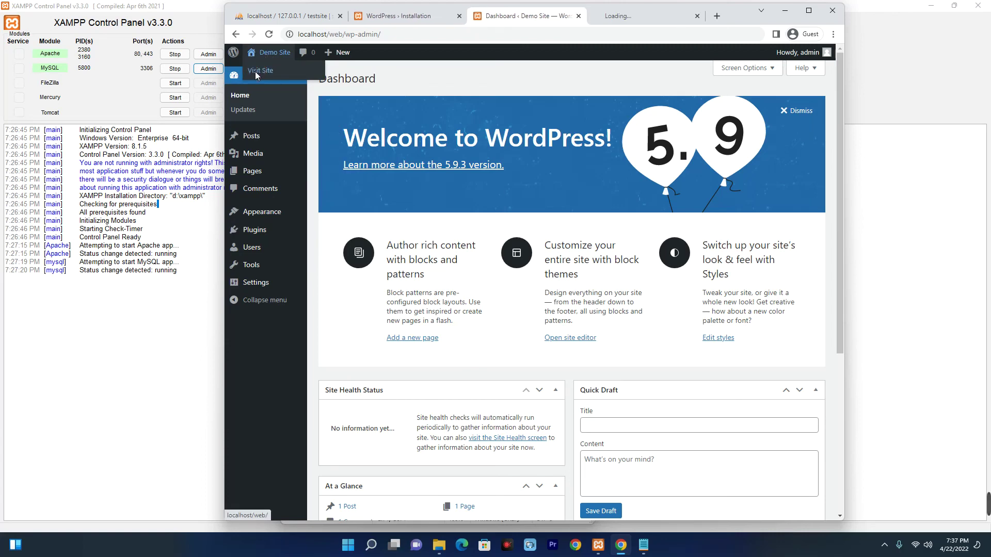
left_click(632, 16)
scroll(415, 238, "down", 3)
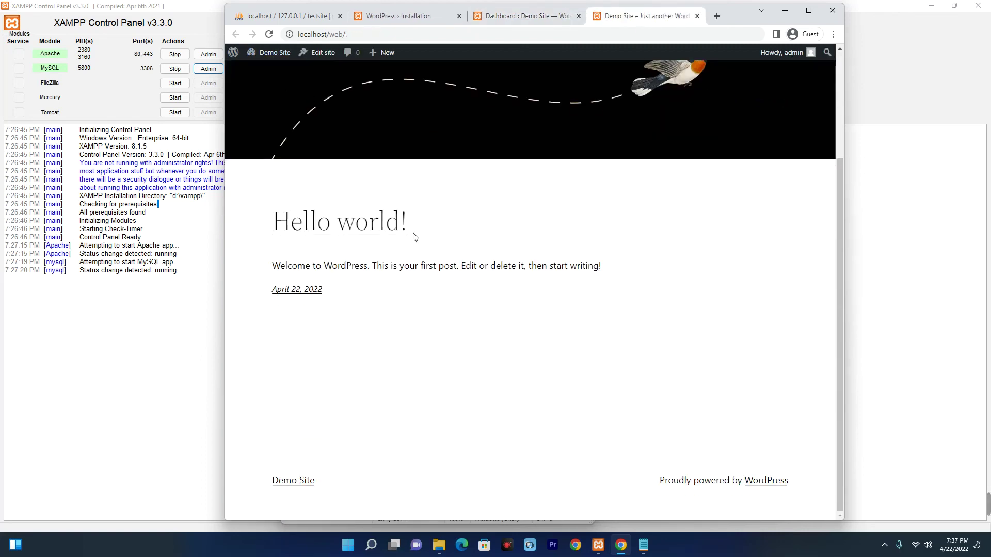
scroll(414, 237, "up", 3)
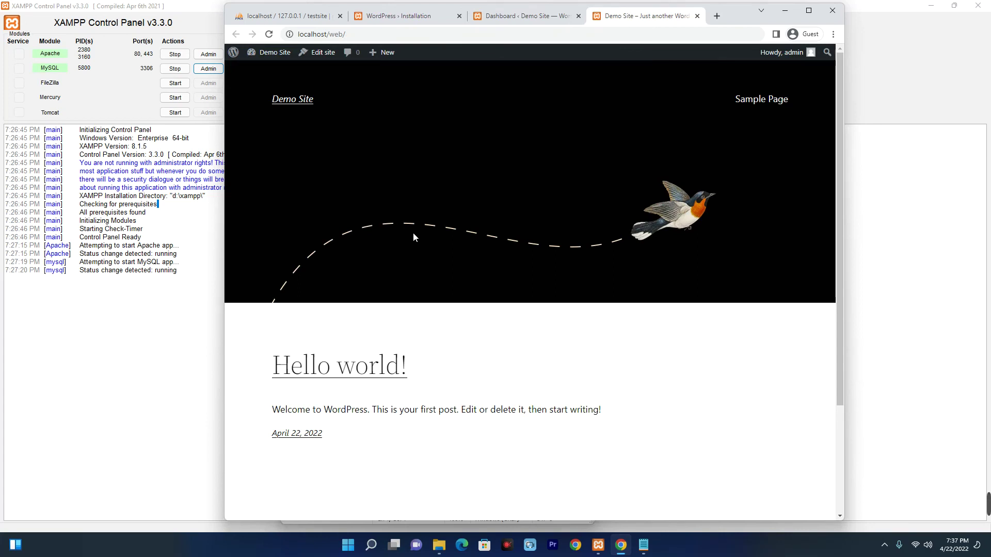
Step: Back on the dashboard, view Installed Plugins, then go to Add New plugins
left_click(503, 16)
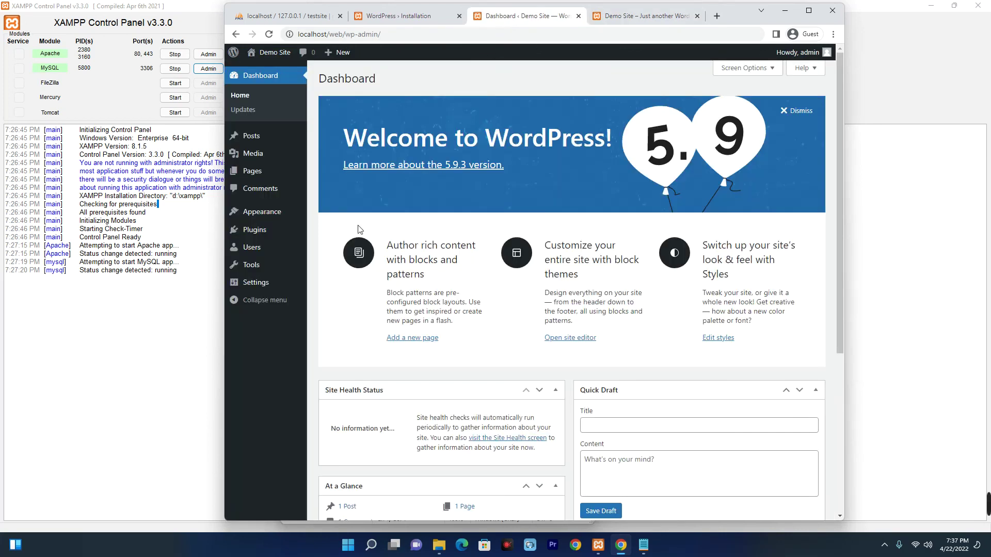
mouse_move(258, 228)
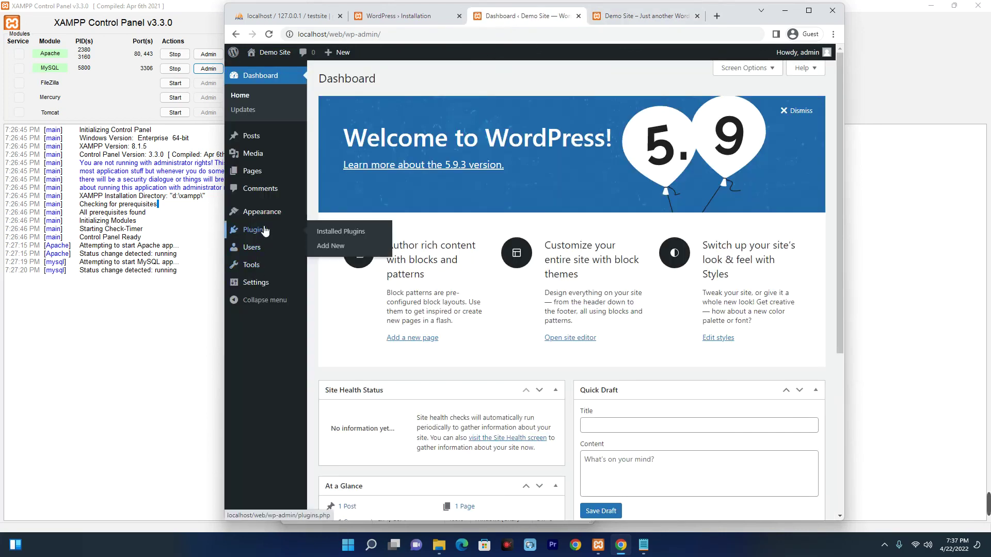
left_click(336, 231)
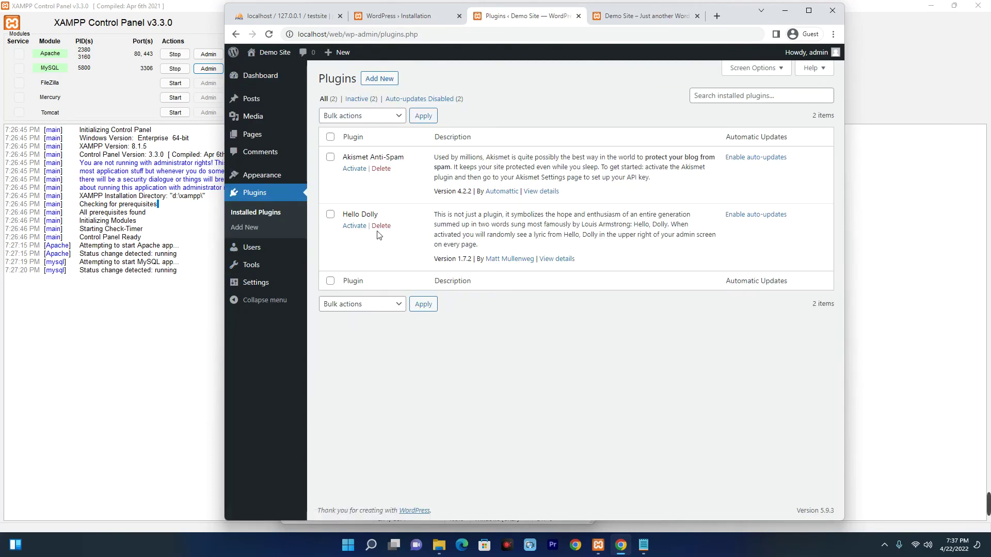
left_click(247, 229)
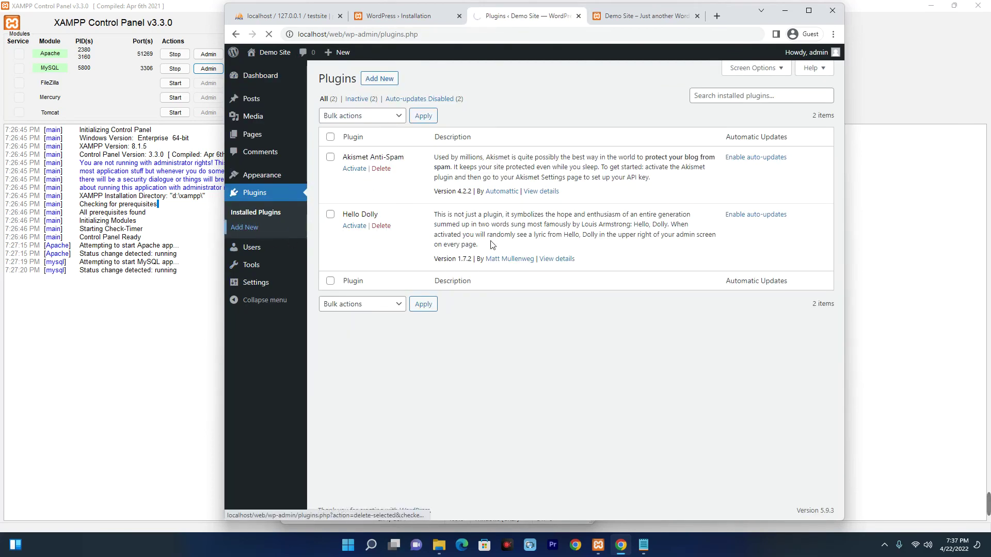